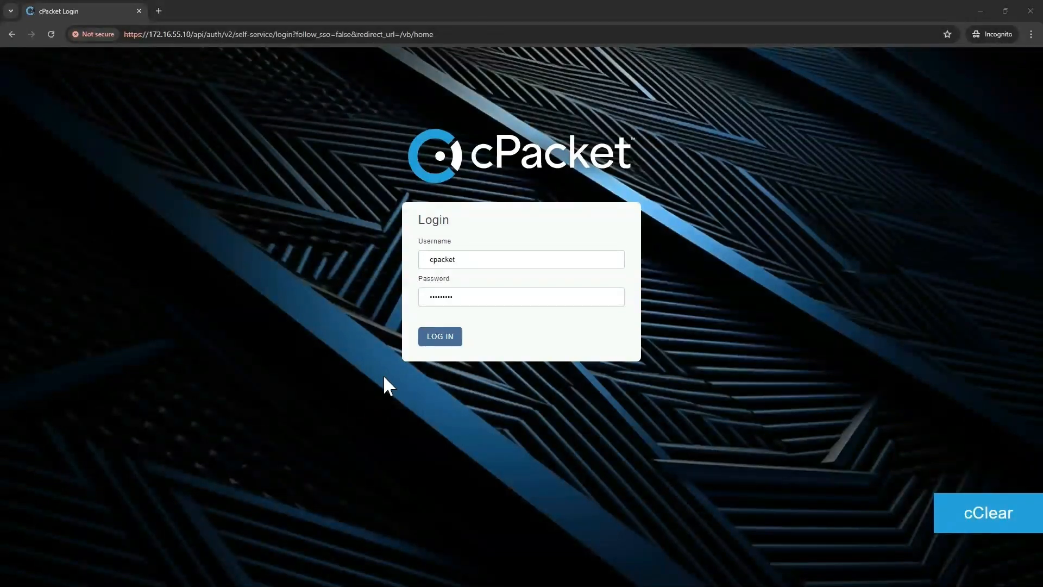
- Log in to cClear with the prefilled credentials and open the port groups configuration
click(443, 341)
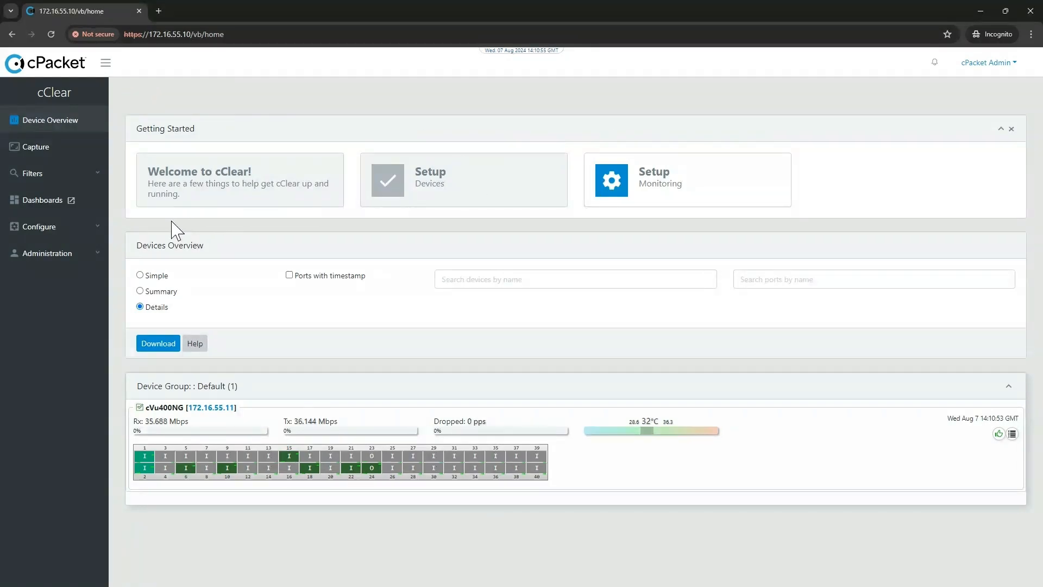
click(82, 238)
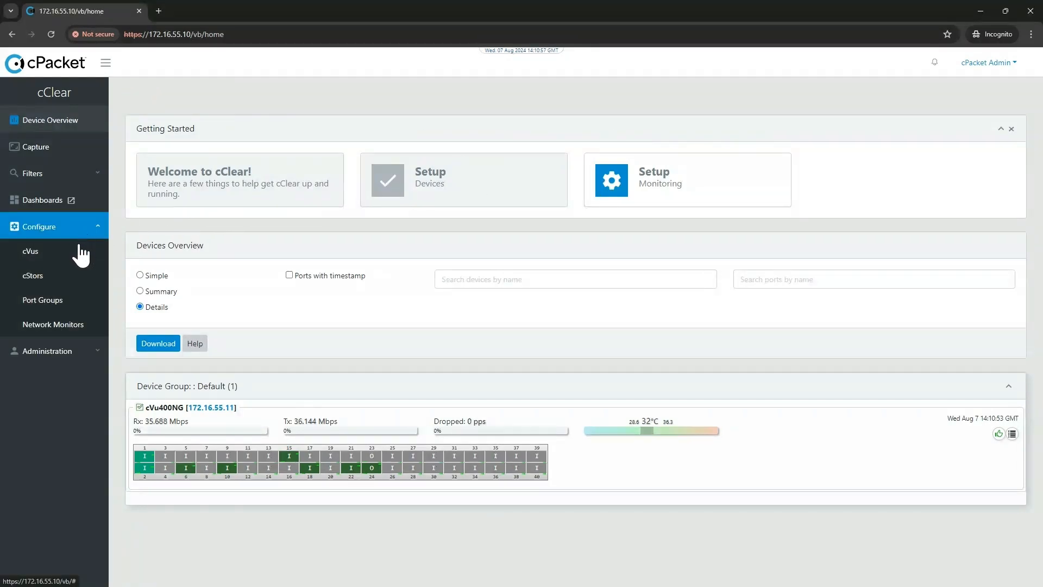
click(63, 303)
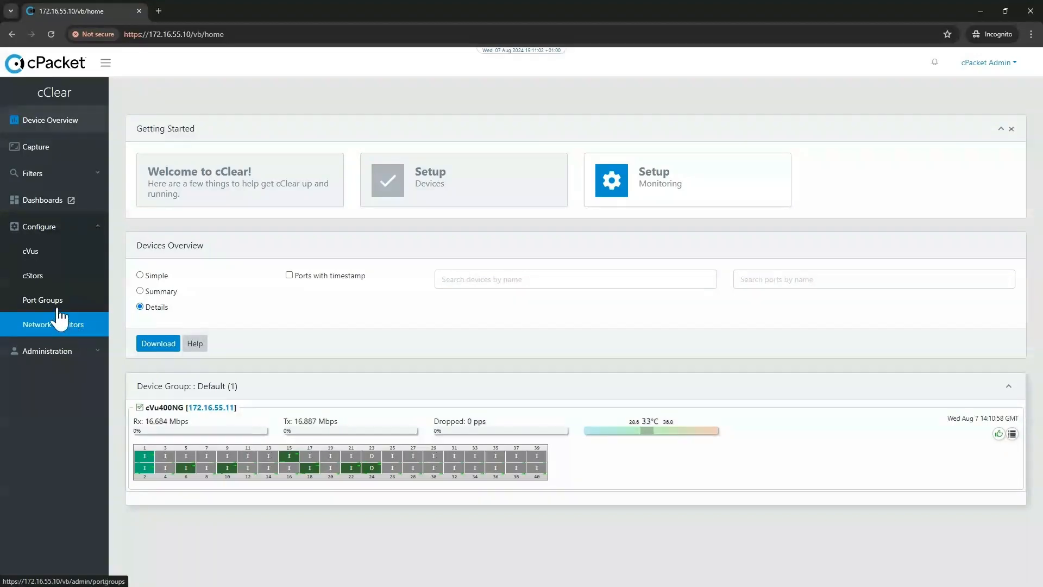
click(59, 316)
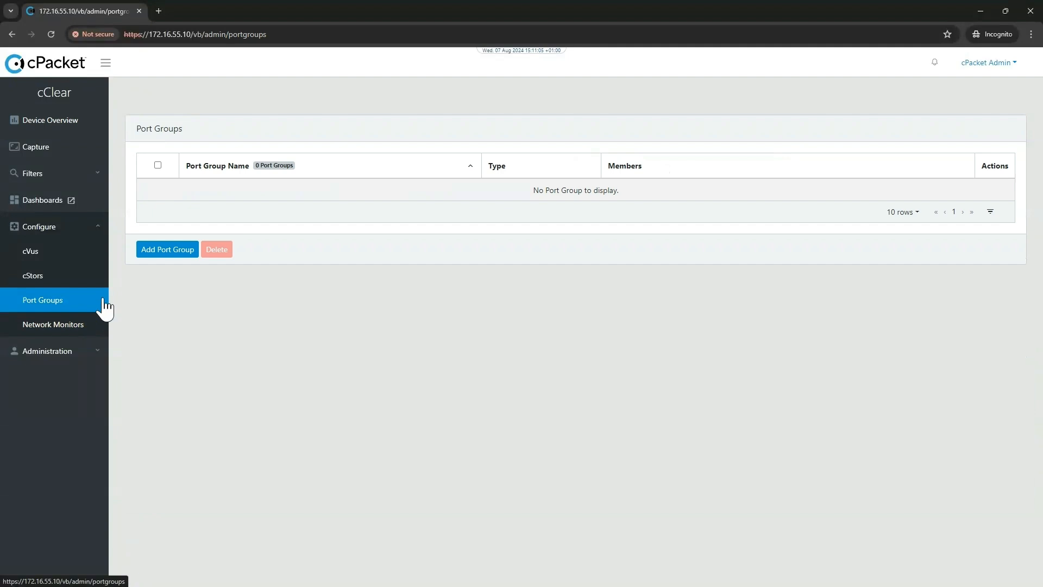
- Start a new port group named All_Smart_Ports, keeping its port mode at Any
click(173, 251)
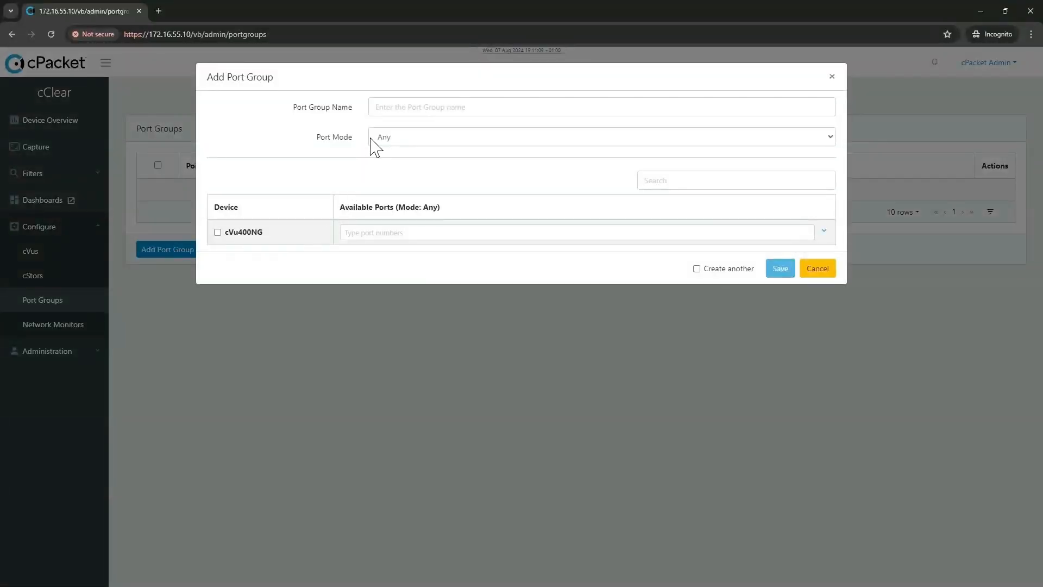
click(397, 106)
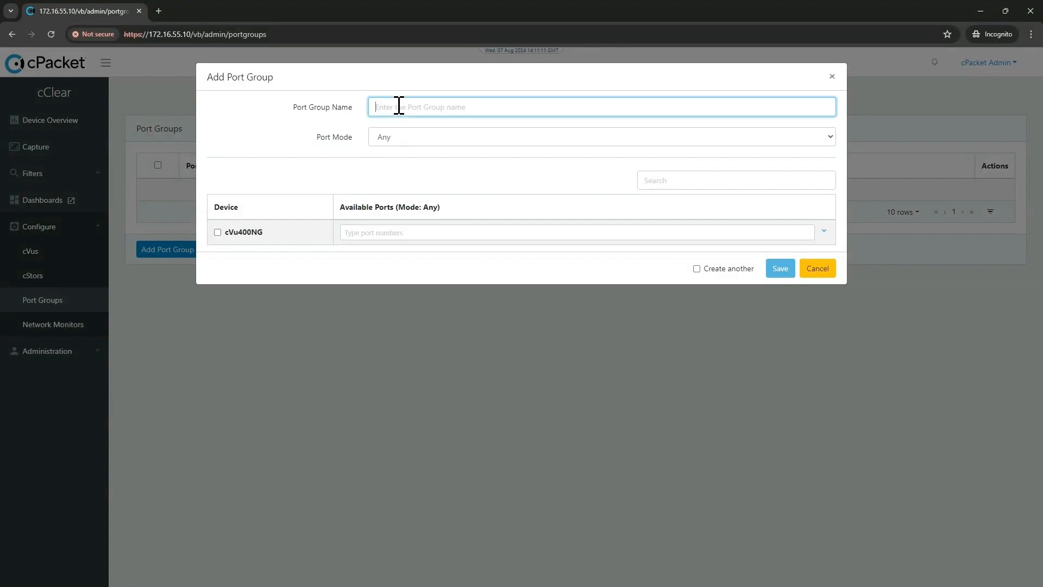
text(All_Smart_Ports)
click(463, 141)
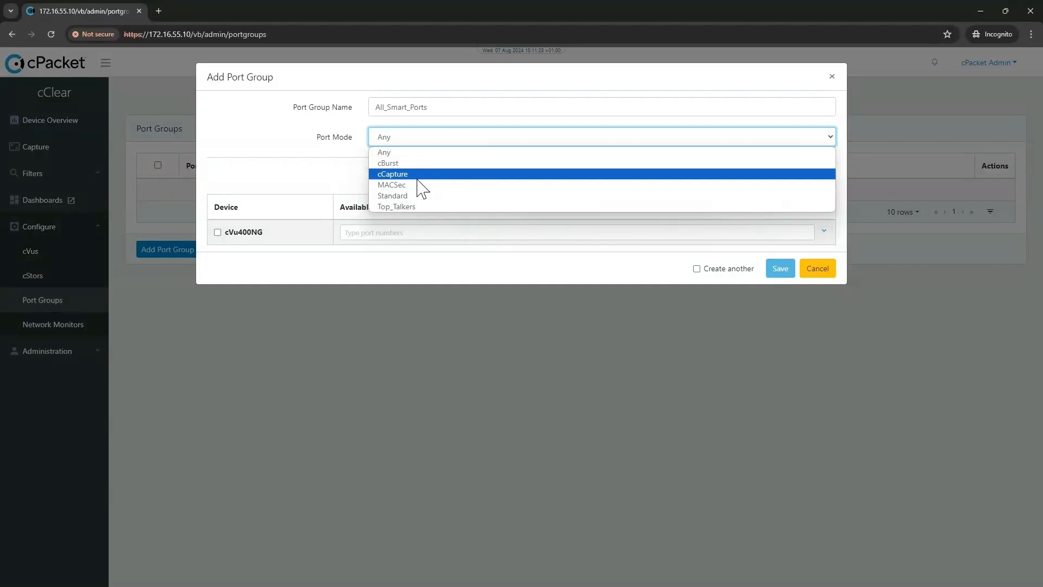
click(292, 162)
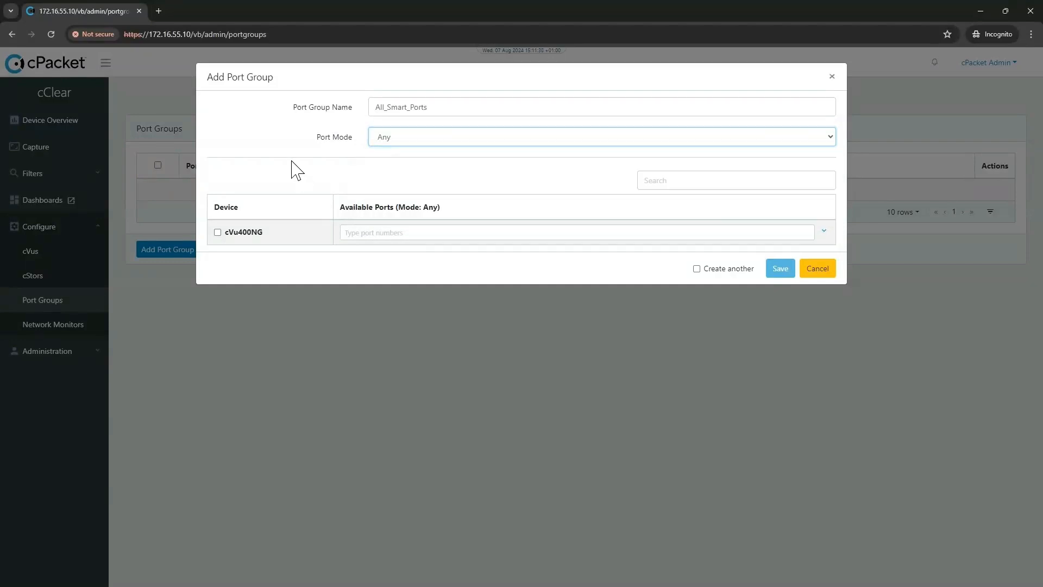
- Include all 40 ports of the cVu400NG device in the port group and save it
click(228, 235)
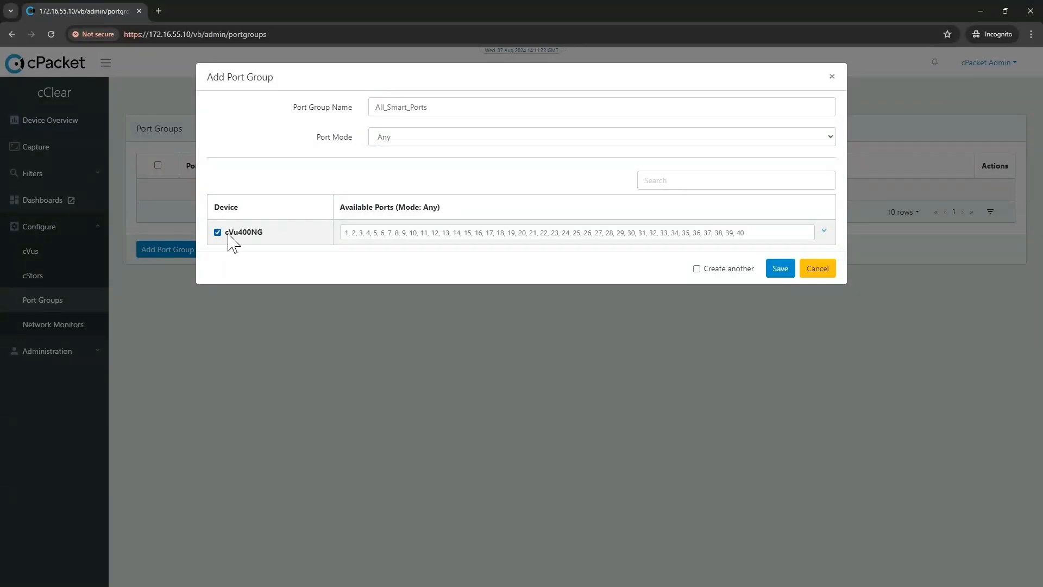
click(260, 236)
click(259, 238)
click(825, 233)
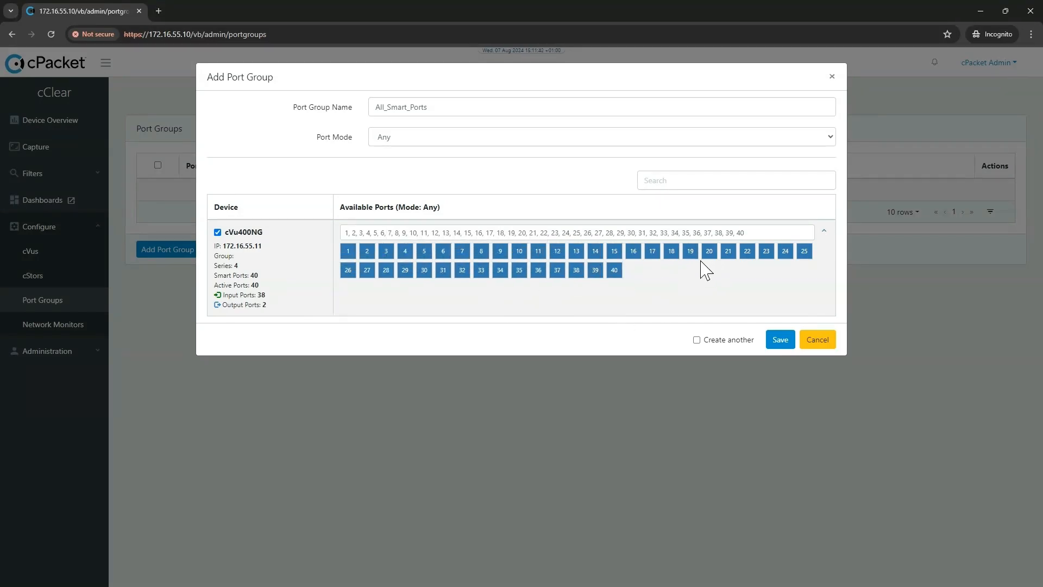
click(781, 340)
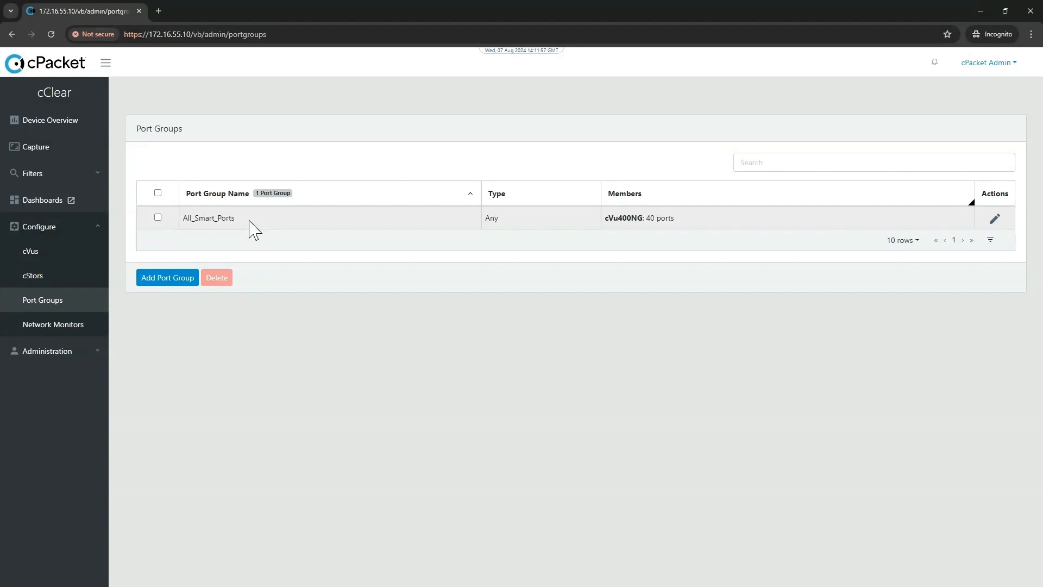
- Open the network monitors configuration
click(68, 326)
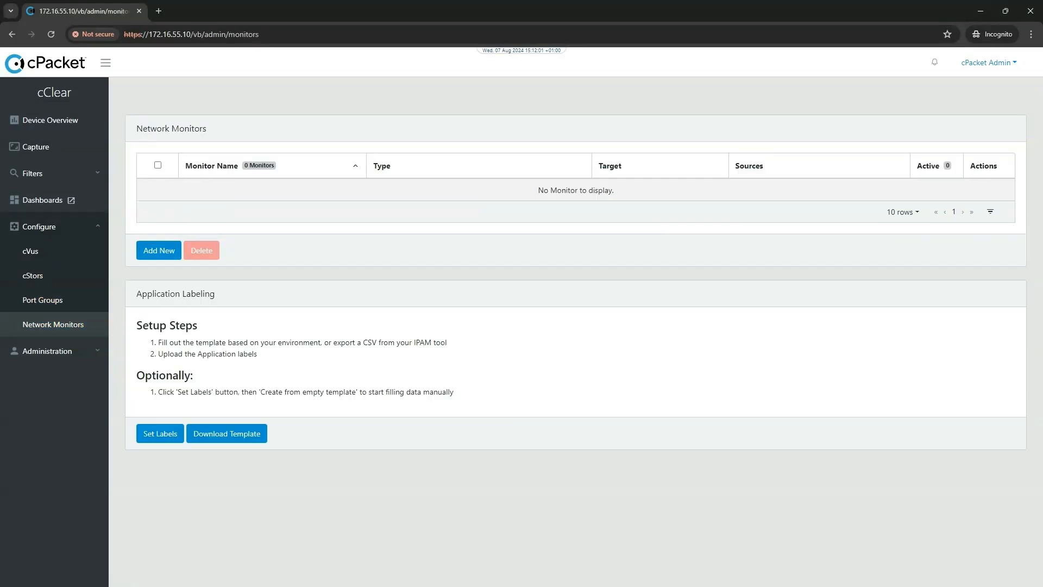
key(alt+Tab)
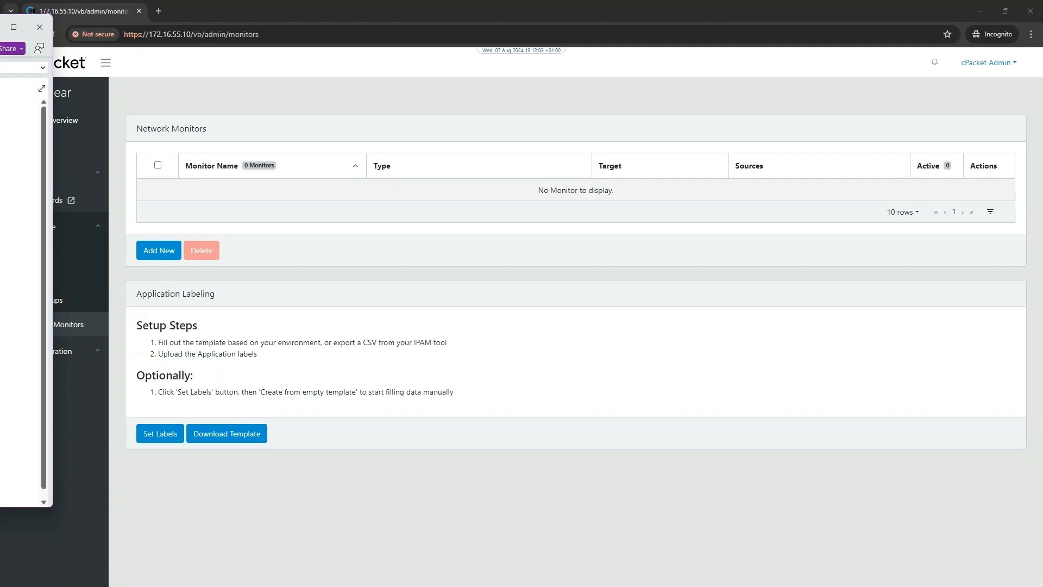
drag(4, 27, 0, 27)
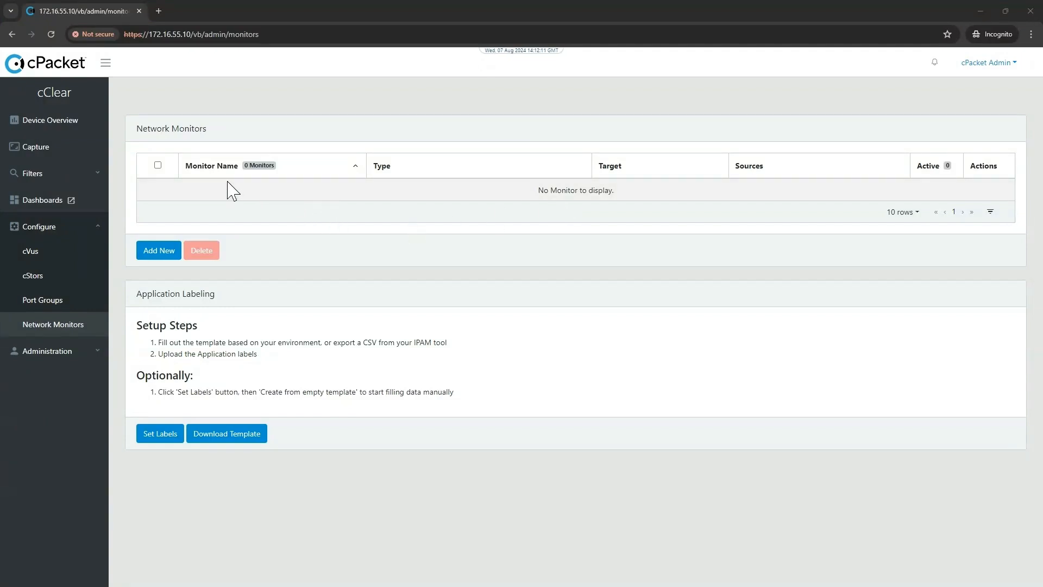
- Create an All Applications Analytics network monitor named applications_all that collects all data, with cstor10S as its data source
click(160, 251)
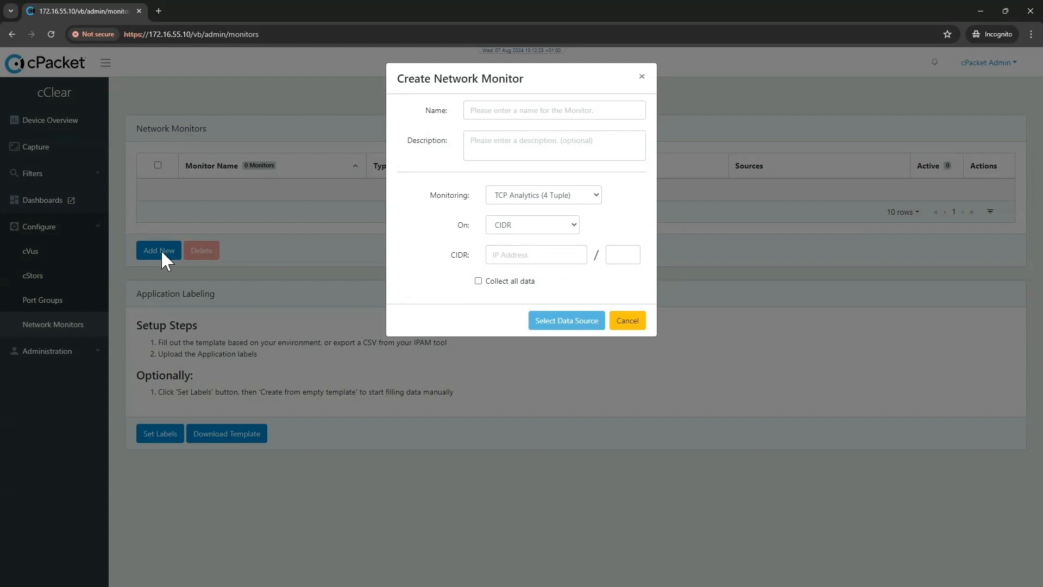
click(475, 113)
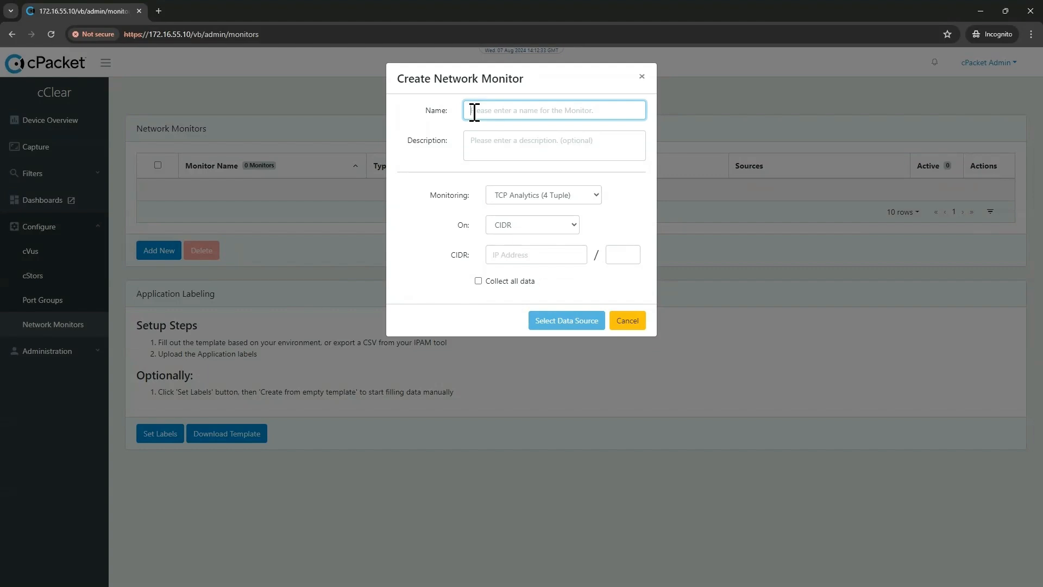
text(applications_all)
click(598, 197)
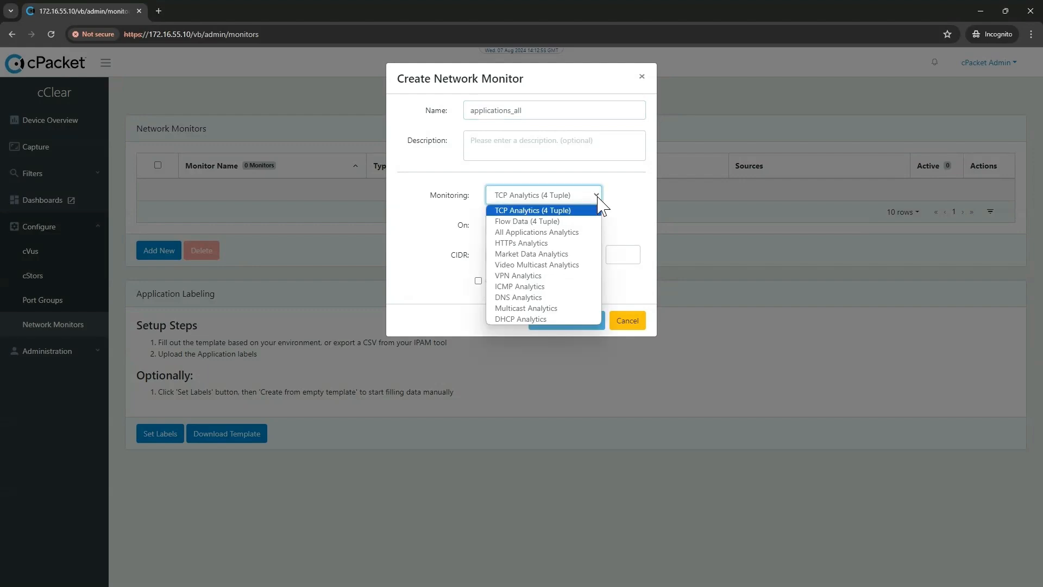
click(578, 233)
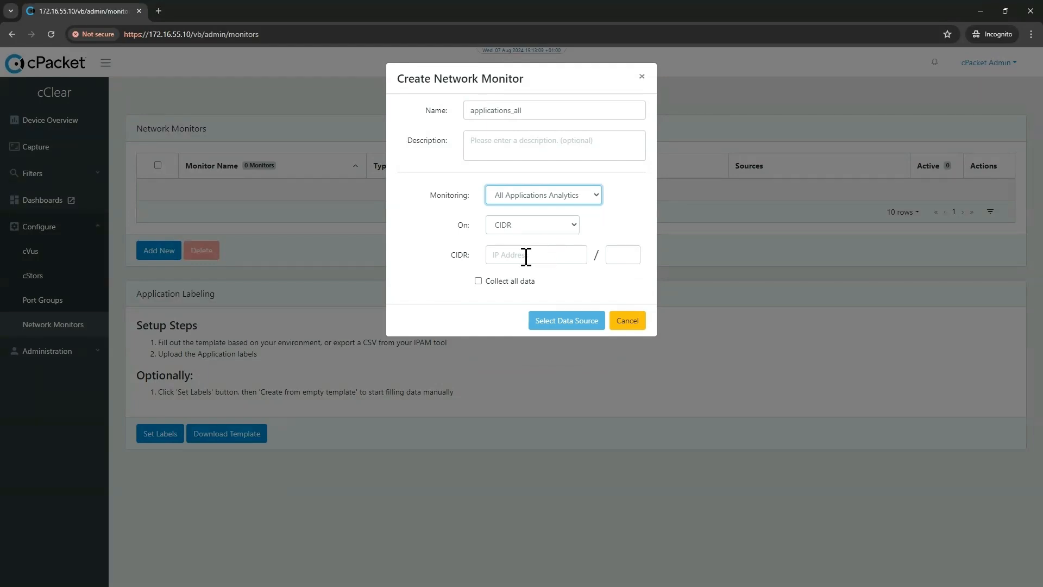
click(479, 281)
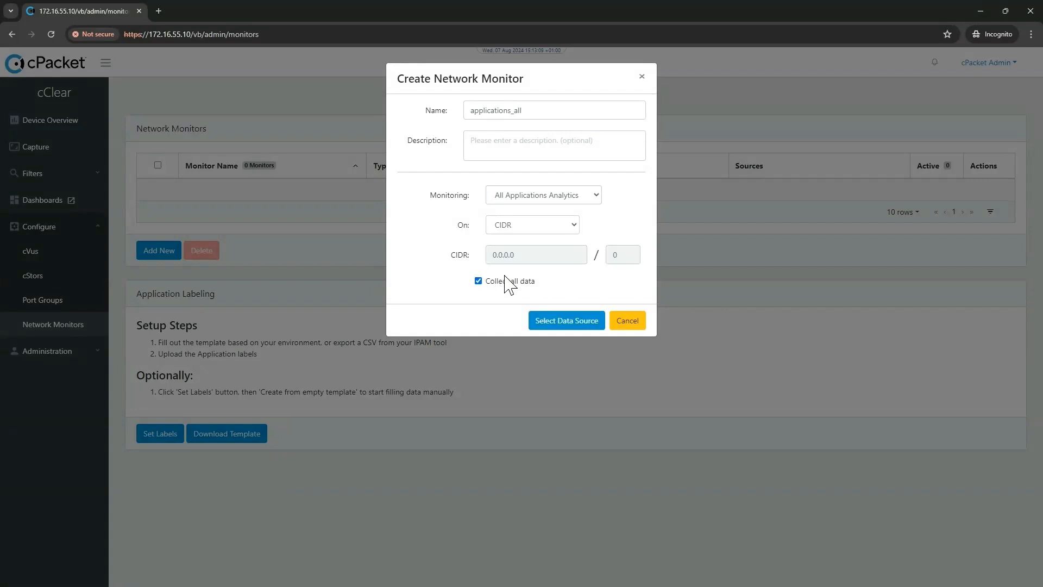
click(566, 320)
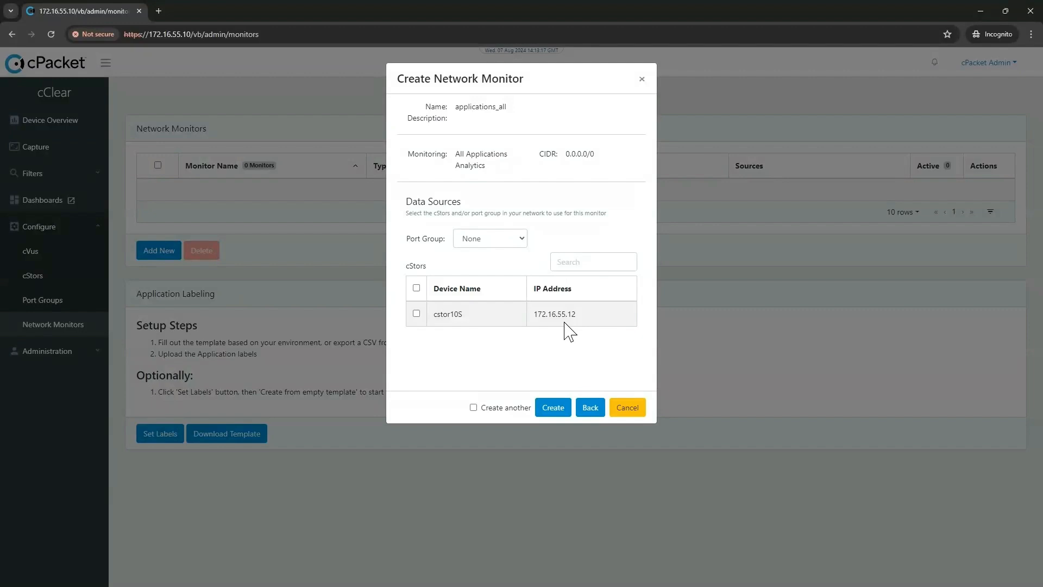
click(416, 315)
click(557, 411)
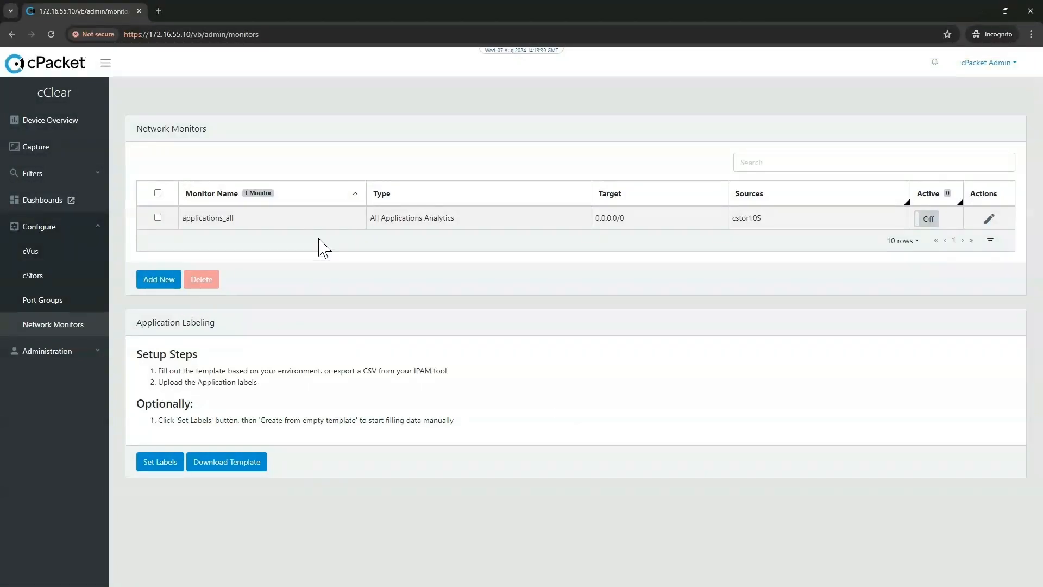
- Create a TCP Analytics (4 Tuple) network monitor named tcp_all that collects all data, with cstor10S as its data source
click(169, 281)
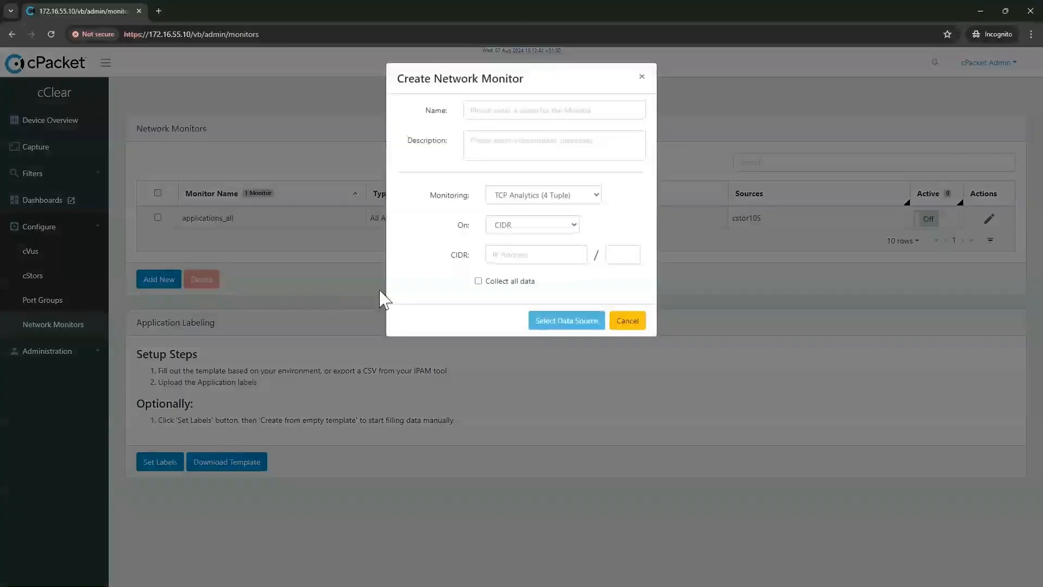
click(519, 113)
text(tcp_all)
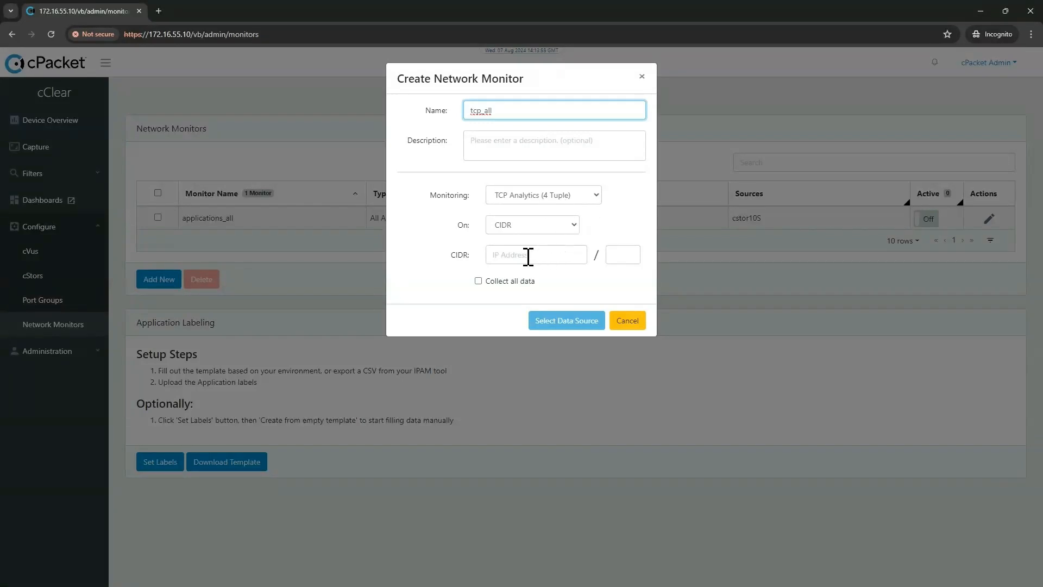
click(478, 282)
click(554, 323)
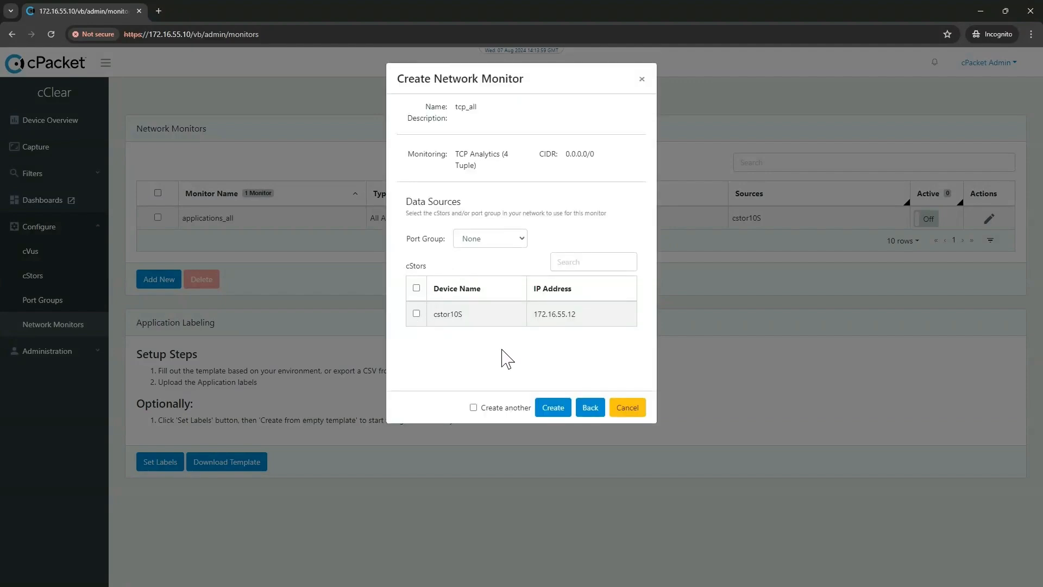
click(416, 314)
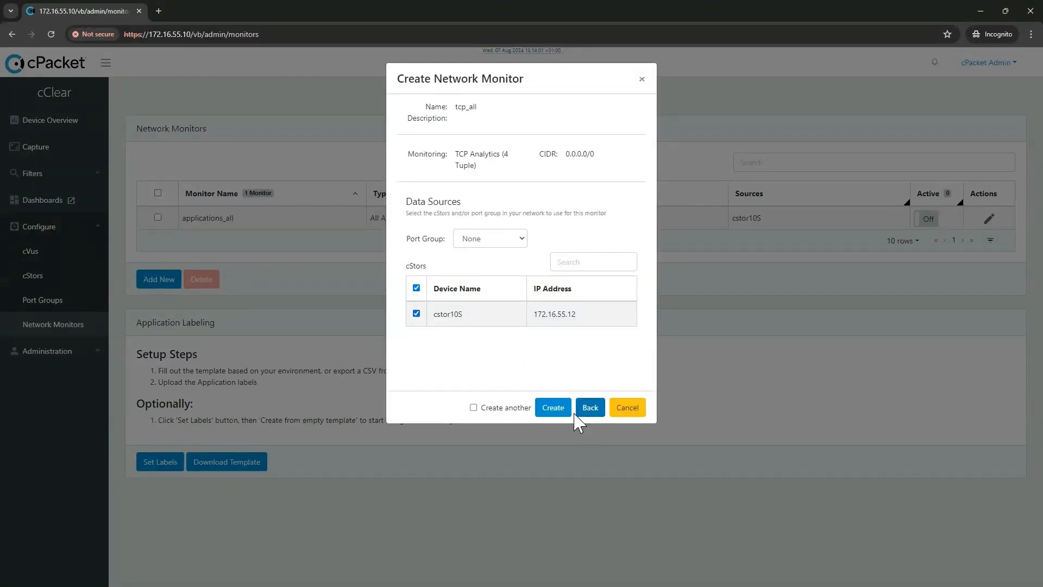
click(553, 407)
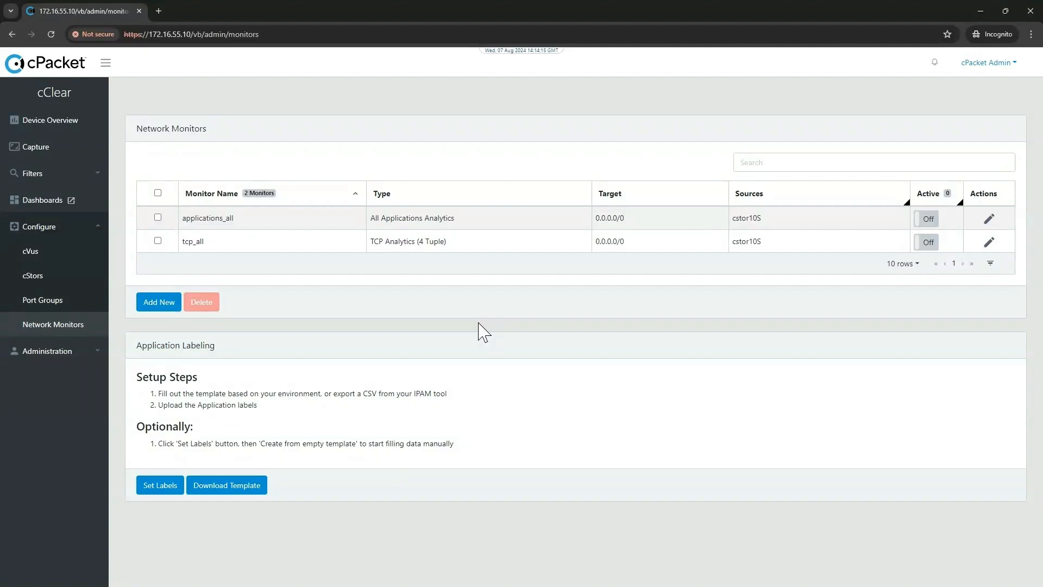
- Activate both the applications_all and tcp_all network monitors
click(935, 224)
click(934, 245)
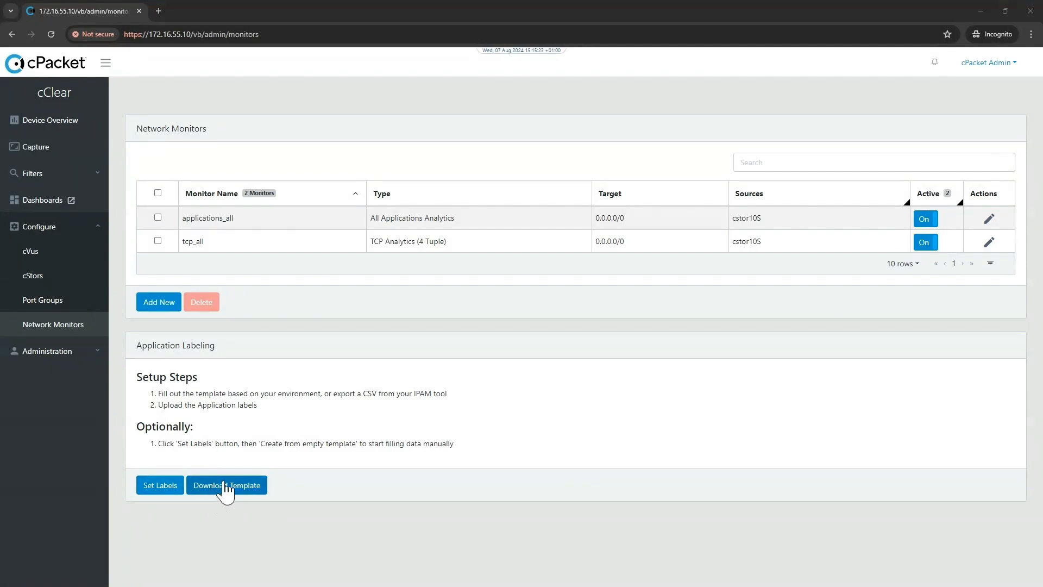
- Start application labeling from an empty template and name the first application Desktop PC's
click(171, 480)
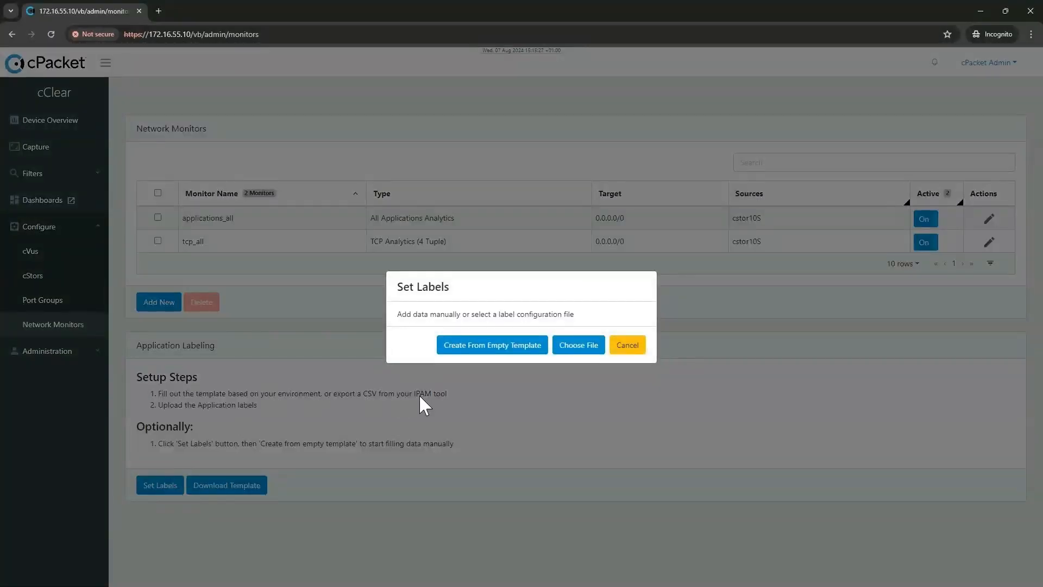
click(525, 352)
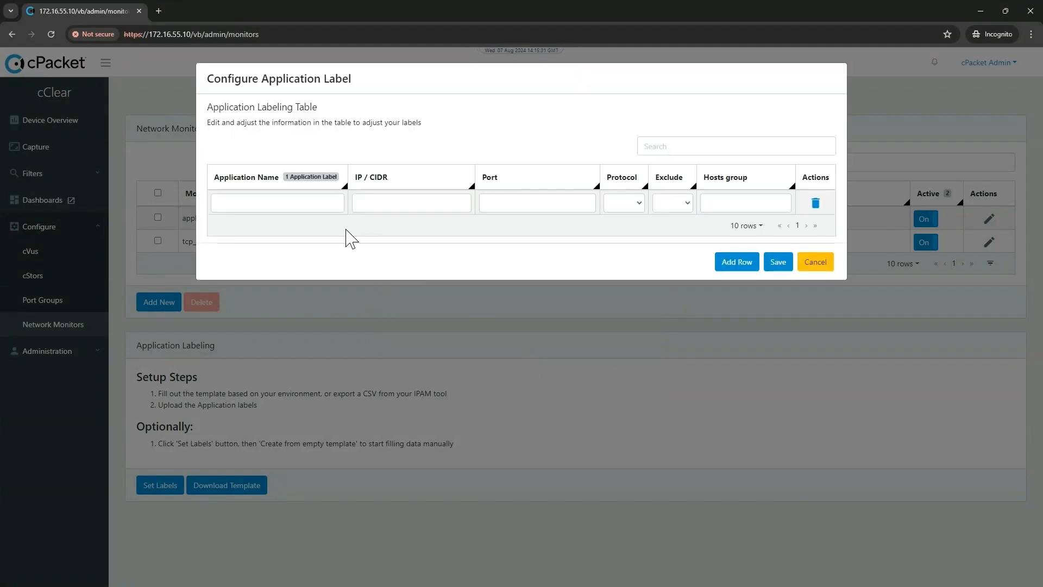
click(304, 202)
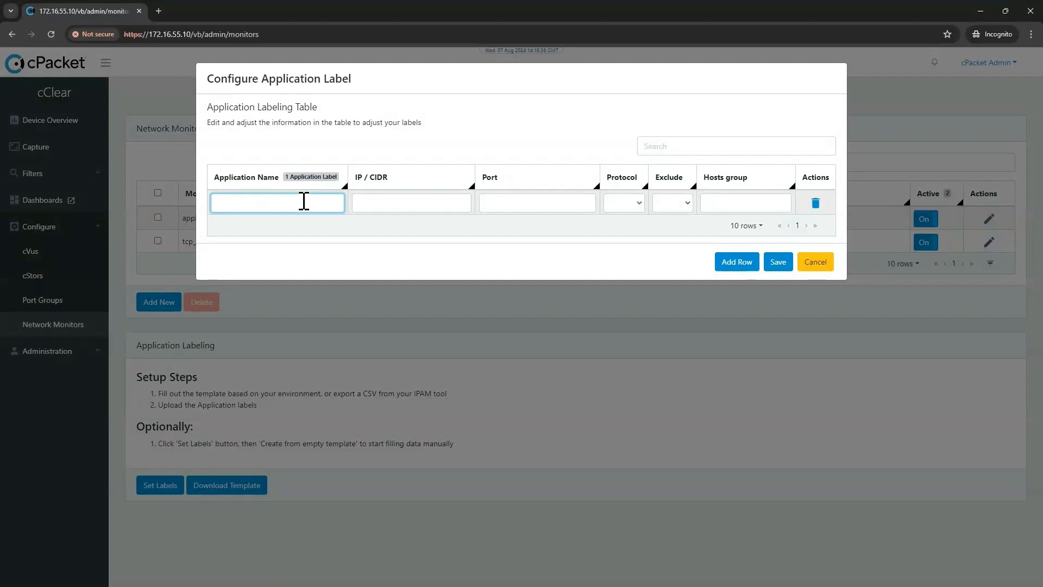
text(Des)
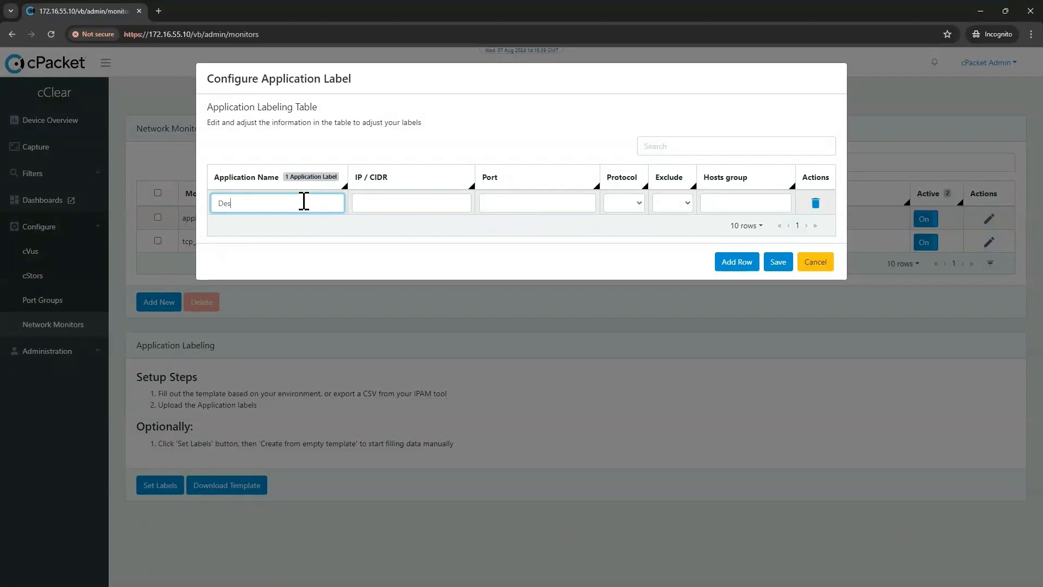
text(ktop PC's)
- Set the Desktop PC's label to the IP range 172.16.101.1-172.16.101.254 and choose All as its protocol
click(370, 204)
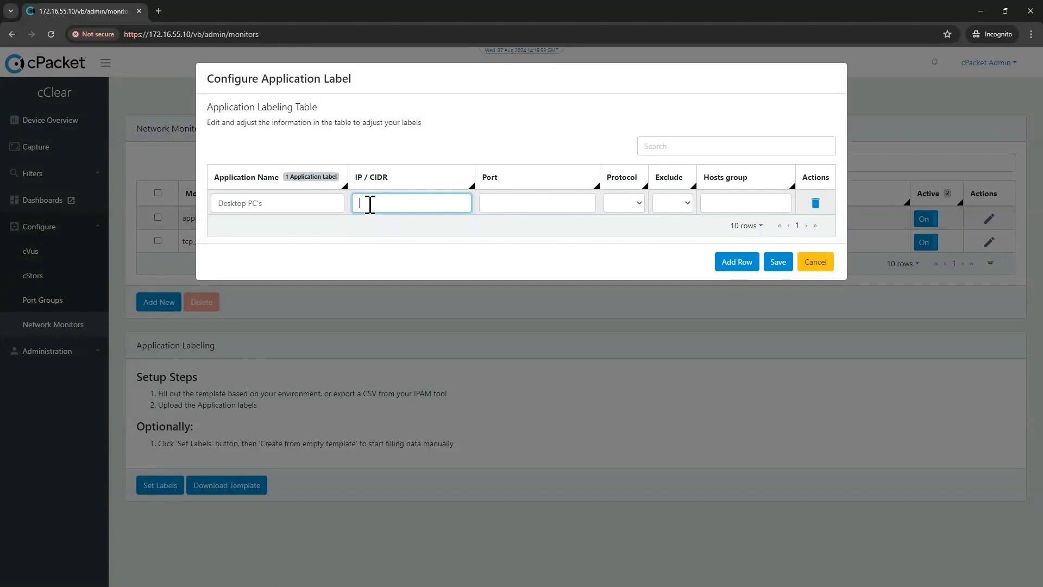
text(172.16.101.1-172.16.101.254)
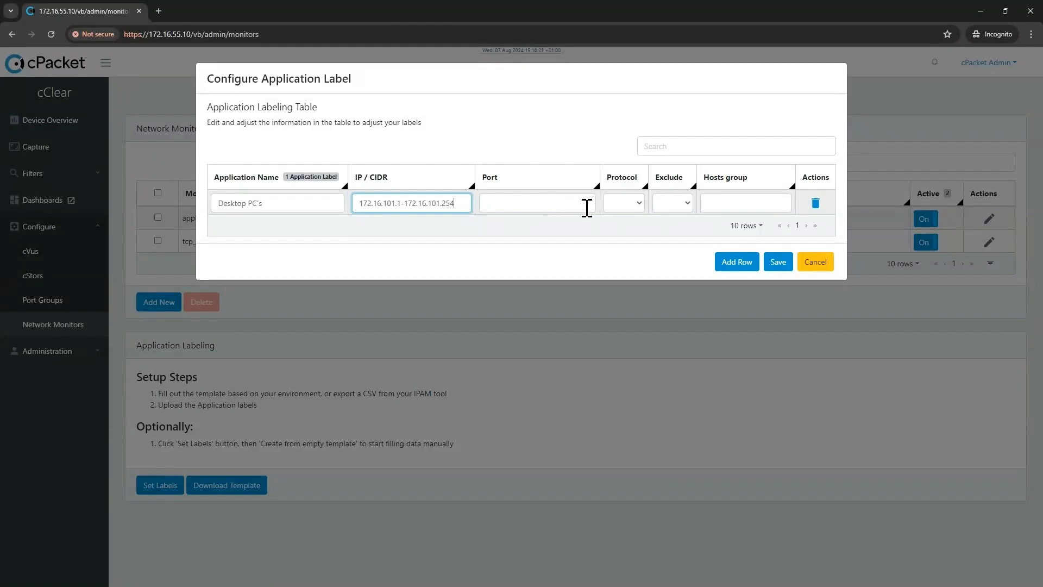
click(636, 213)
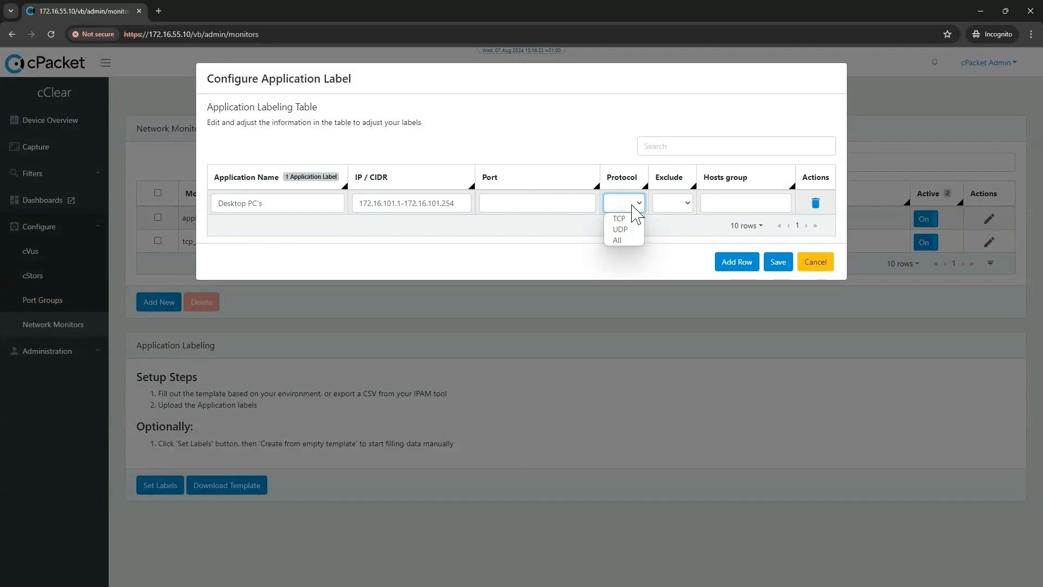
click(622, 240)
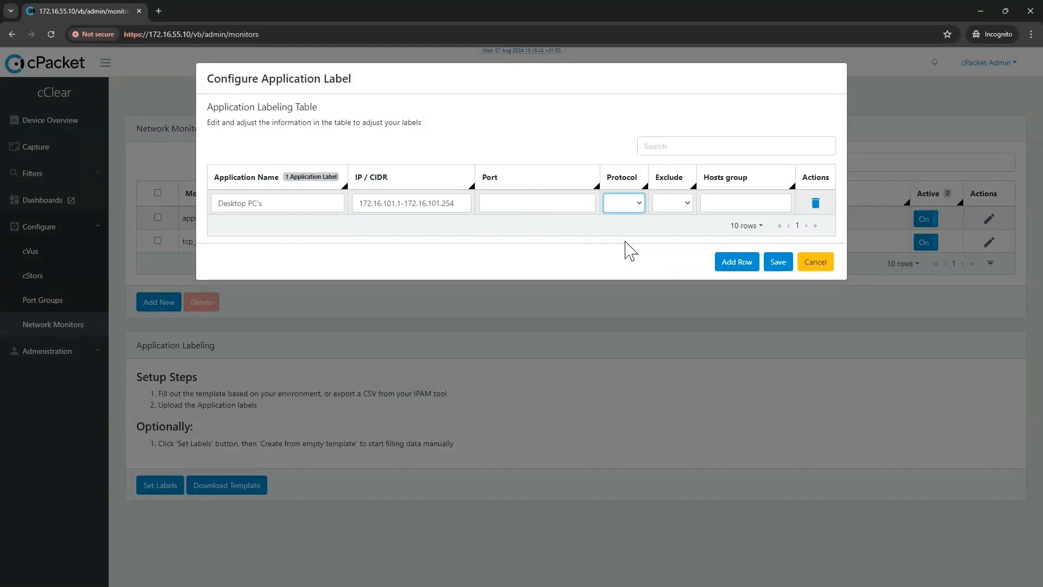
- Set the Desktop PC's label to Exclude No, enter lan as its hosts group, and save the label table
click(689, 203)
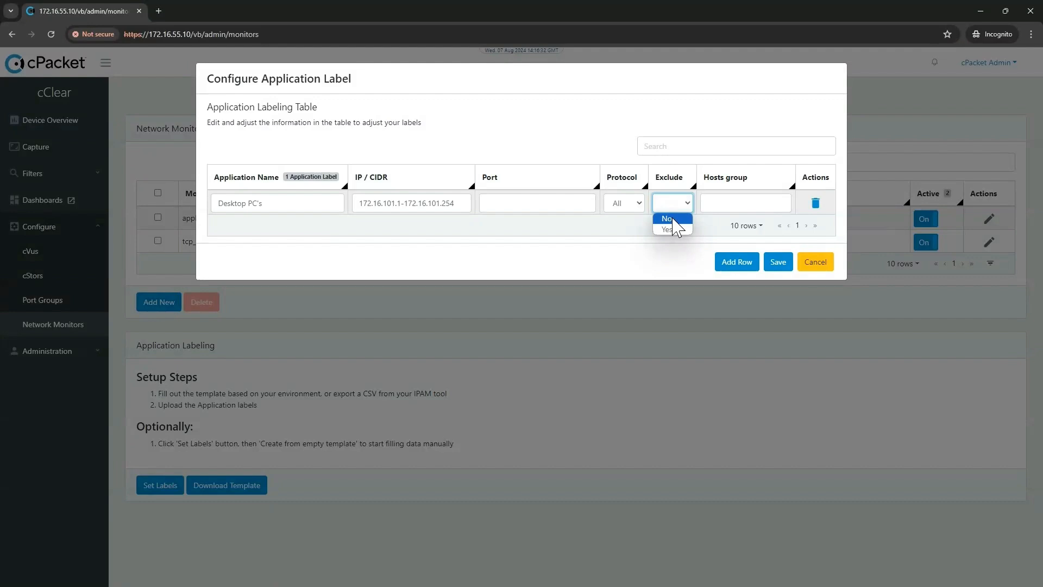
click(672, 218)
click(716, 203)
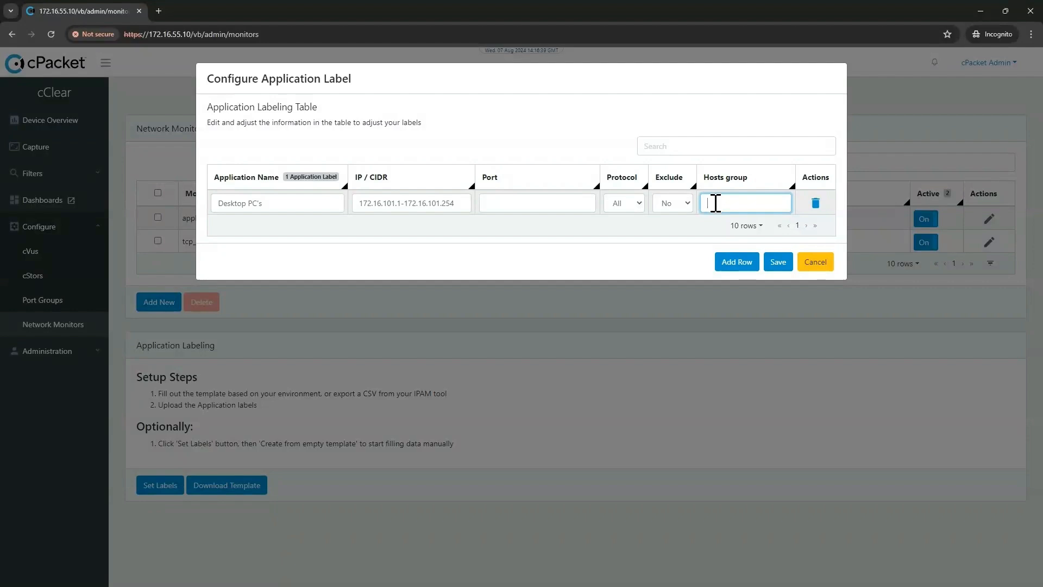
text(la)
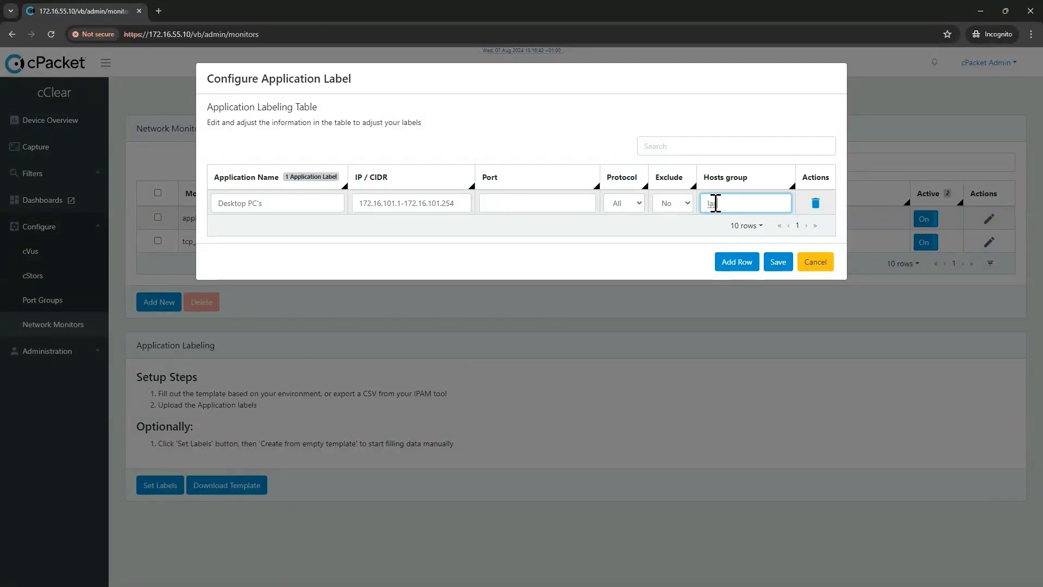
text(n)
click(777, 263)
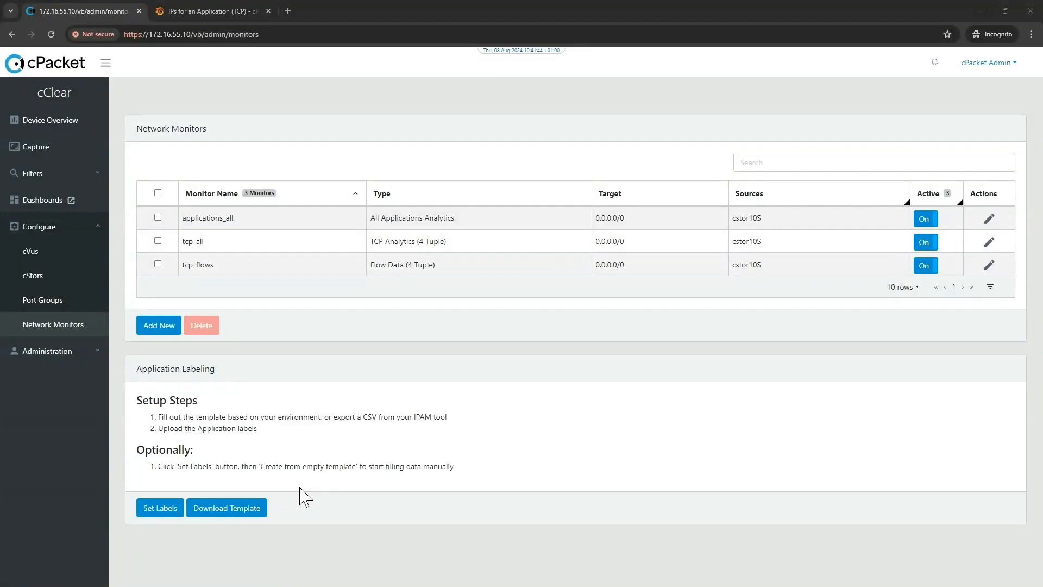
- Start downloading the application labeling template as a CSV file and cancel the save
click(232, 513)
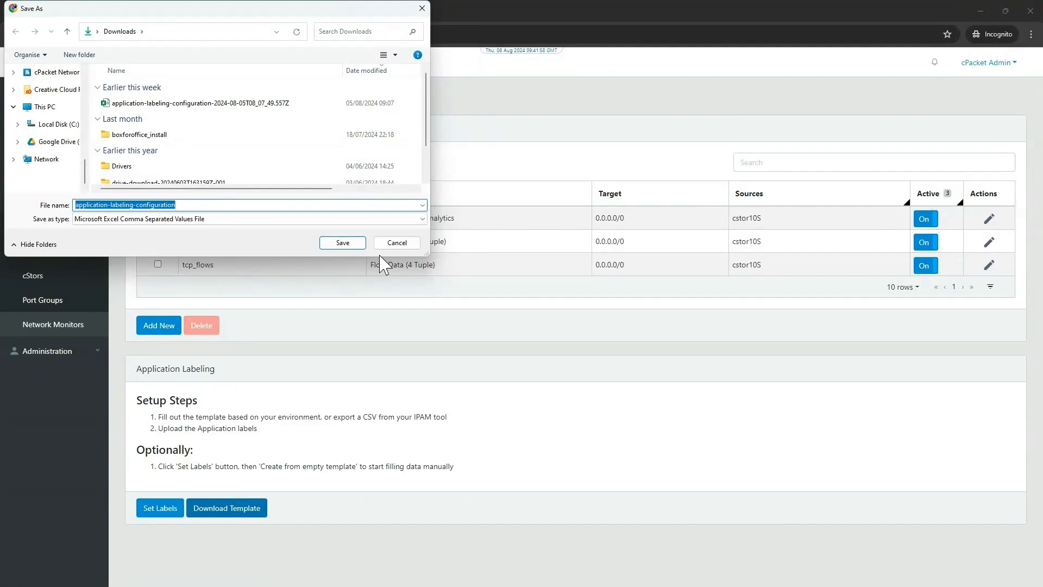
click(397, 243)
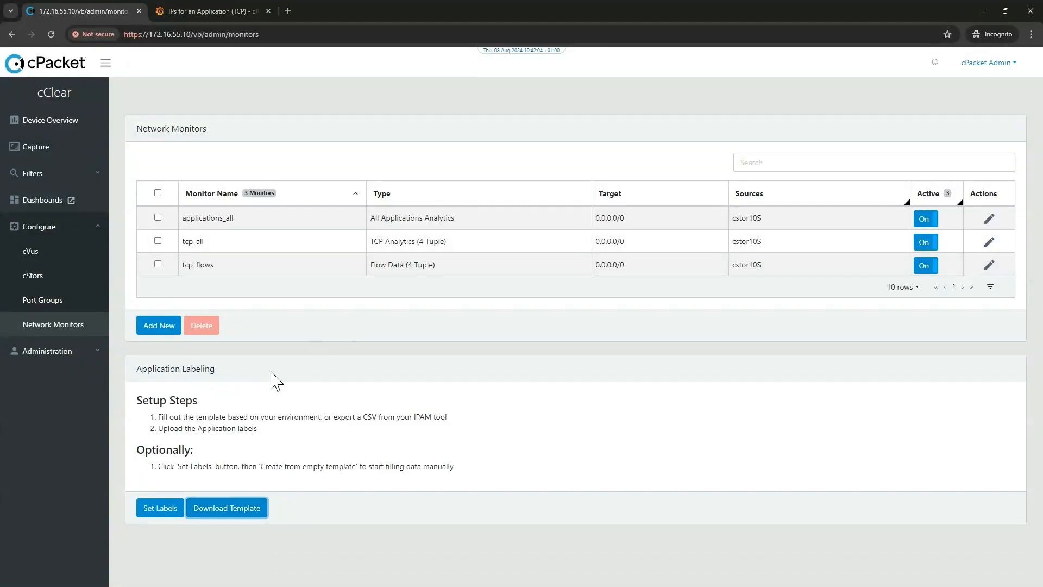
- Import application labels from application-labeling-configuration-2024-08-05T08_07_49.557Z, accept the suggested CSV column matches, and save the labeling table
click(155, 511)
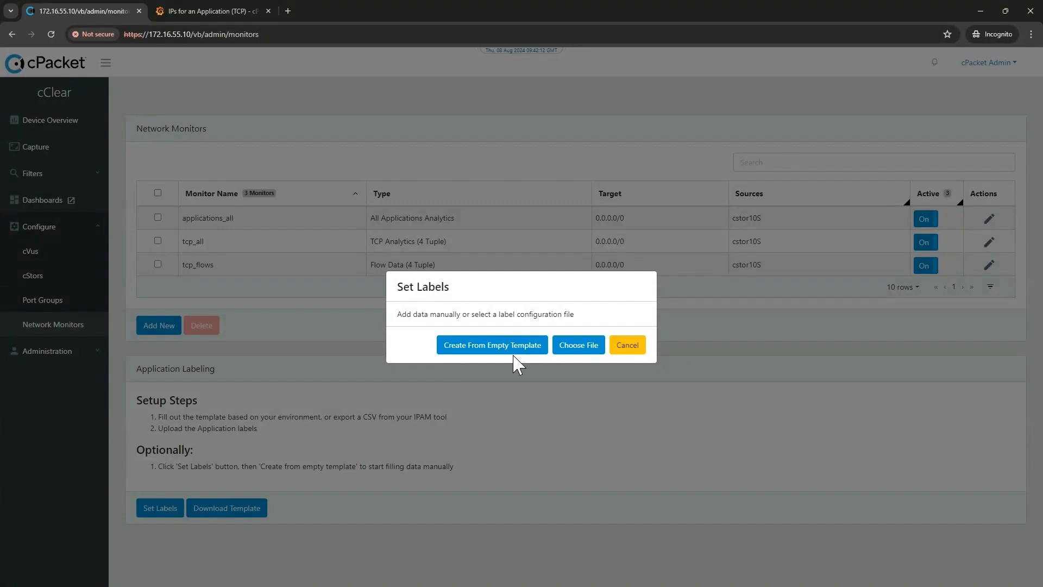
click(582, 352)
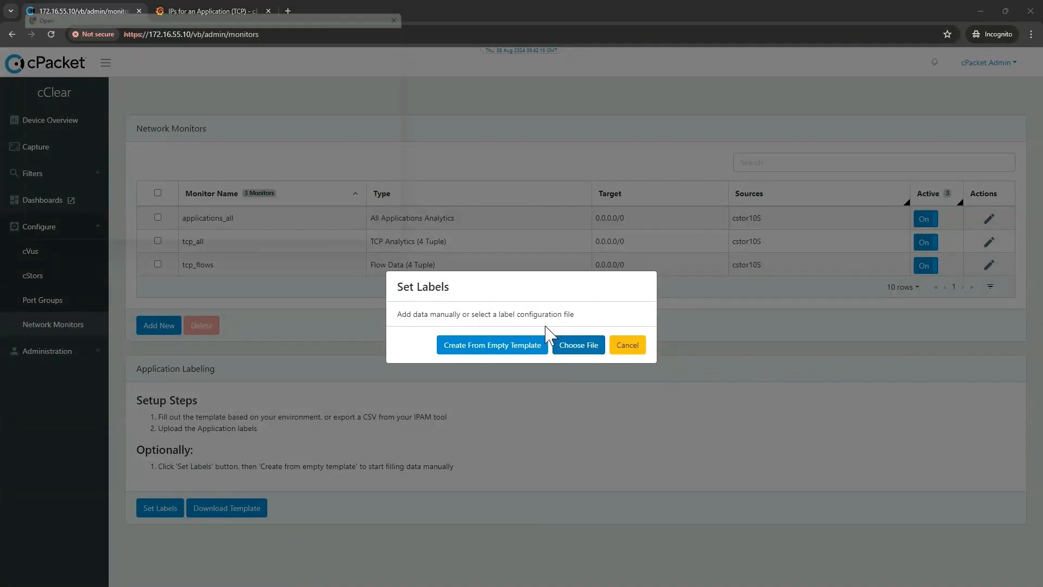
click(209, 92)
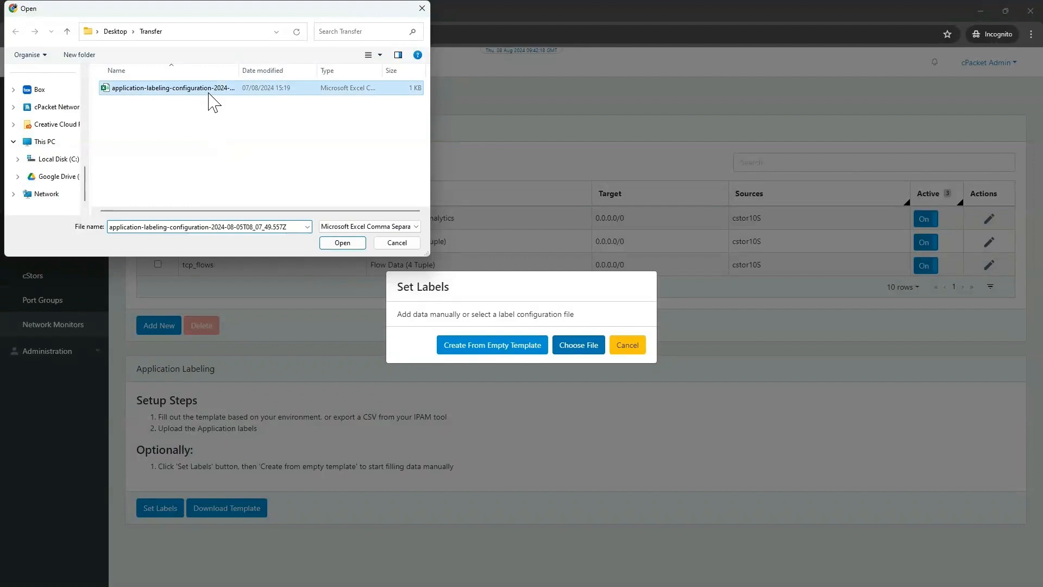
click(342, 242)
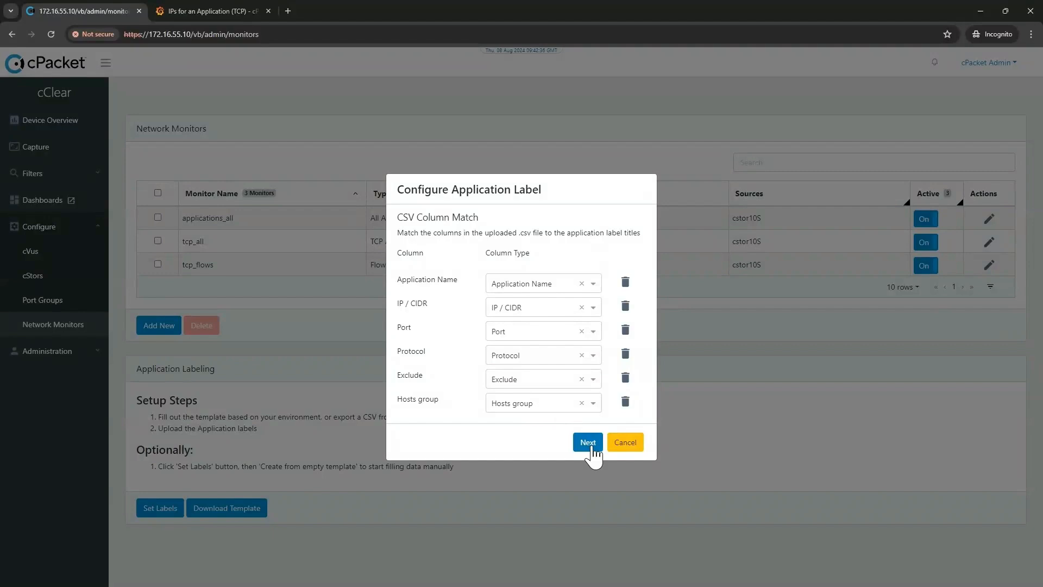
click(589, 444)
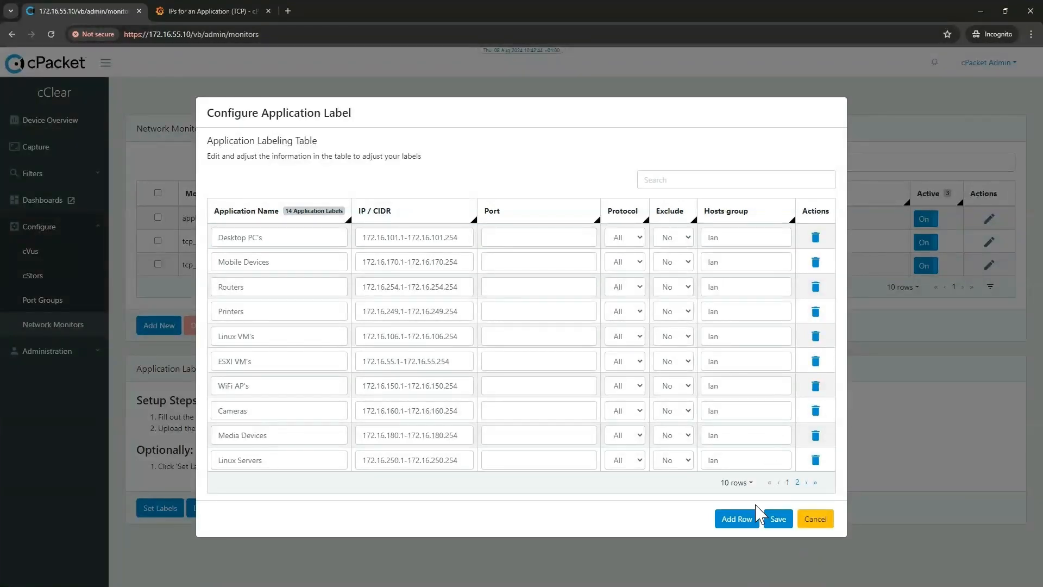
click(778, 520)
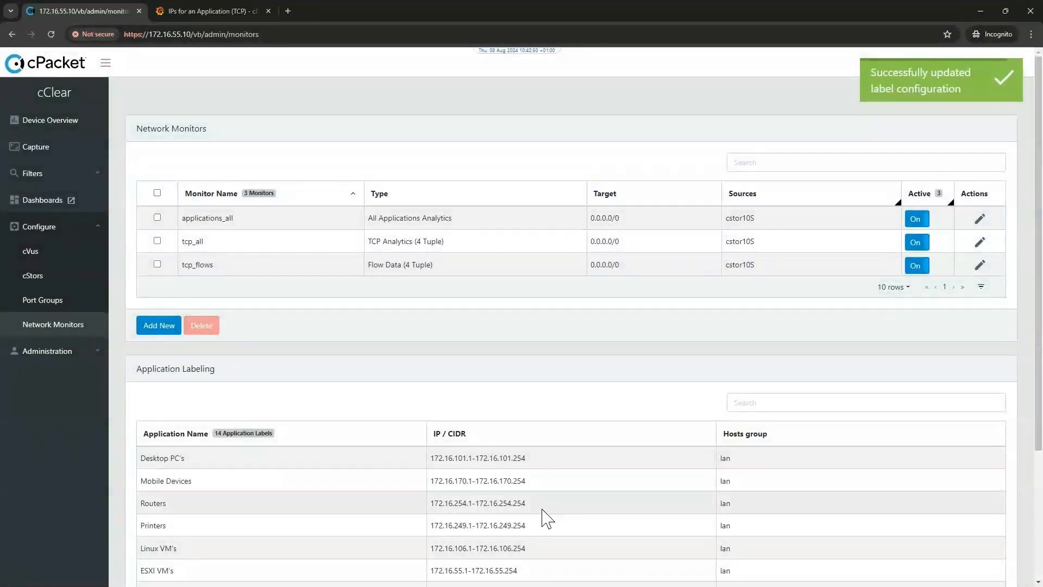
- Review both pages of the Application Labeling table, including the IP ranges and hosts groups
scroll(532, 482, down, 3)
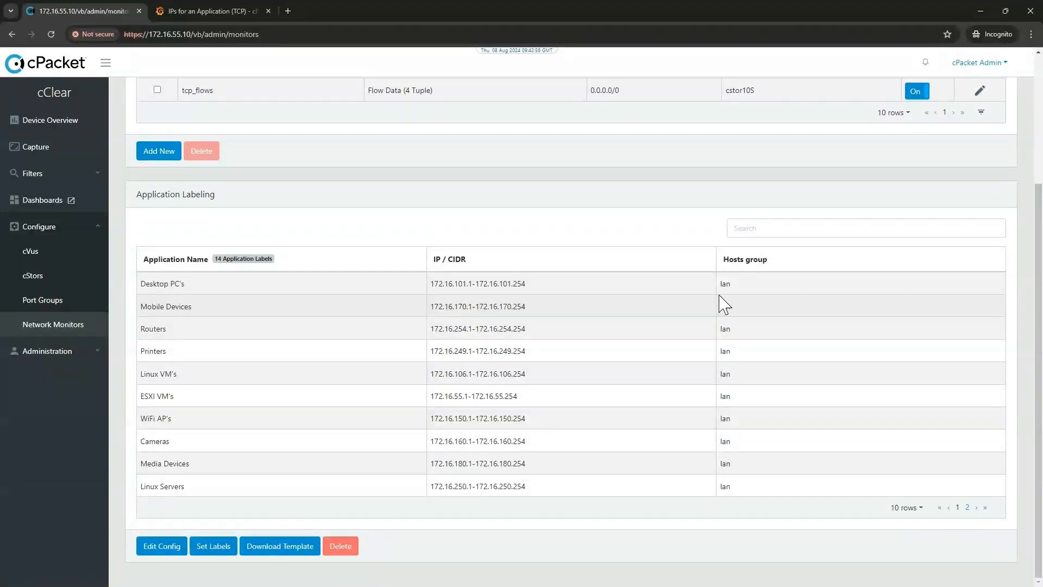
click(967, 507)
click(958, 508)
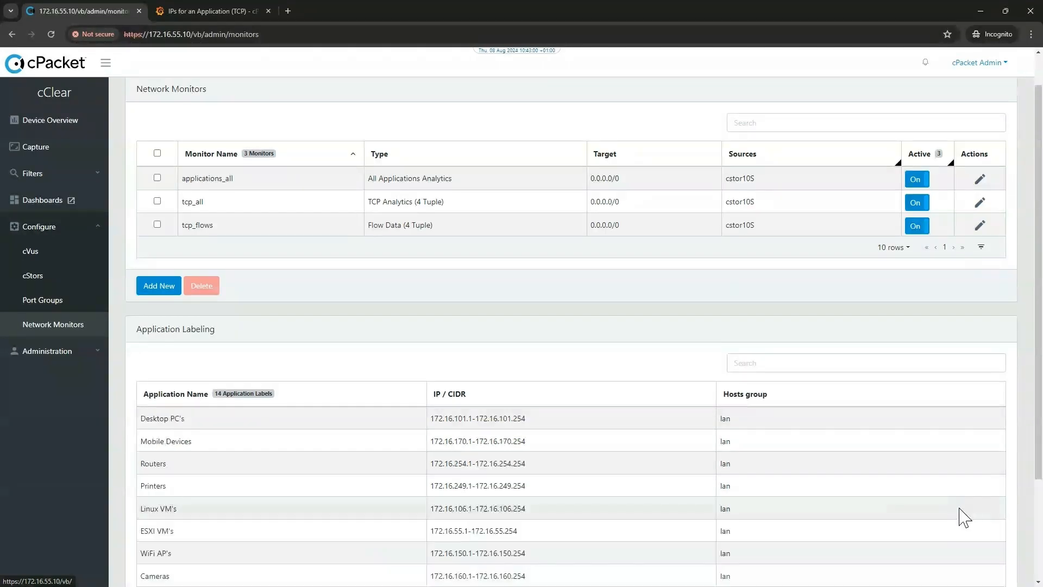
scroll(533, 391, down, 2)
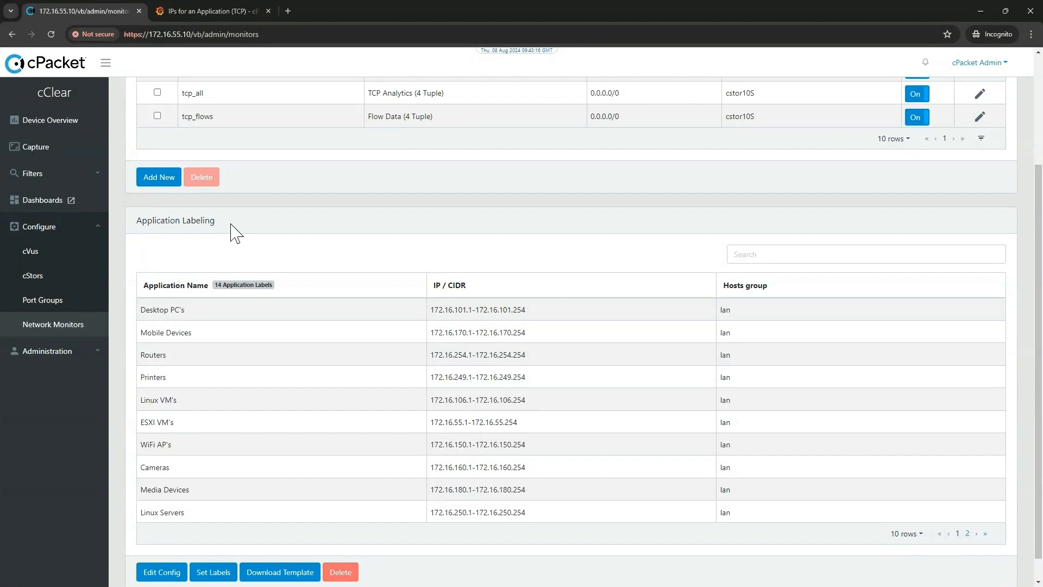
- Check the Custom Application filter choices in the IPs for an Application (TCP) dashboard and return to the network monitors page
click(48, 201)
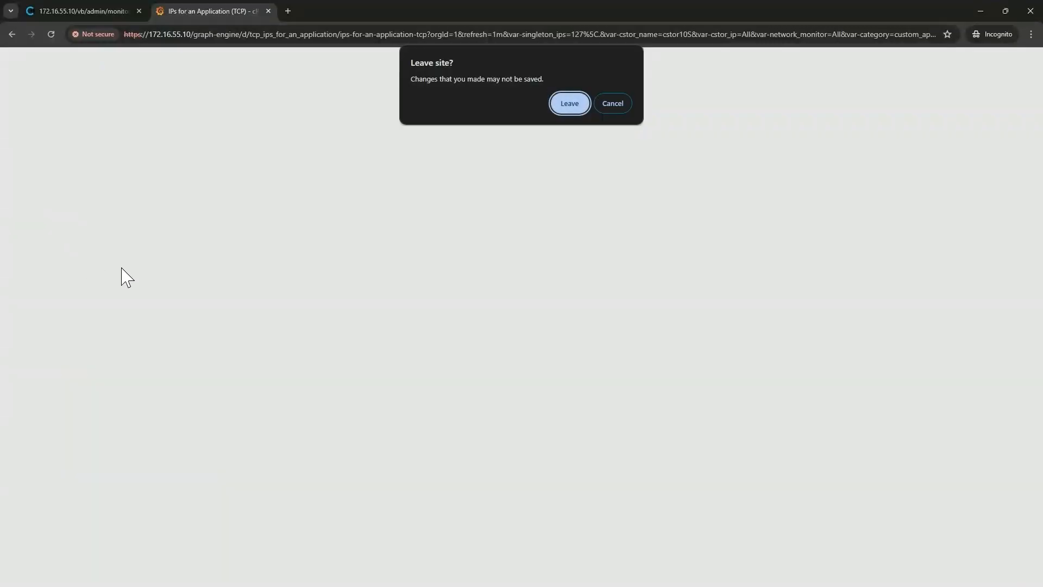
click(569, 106)
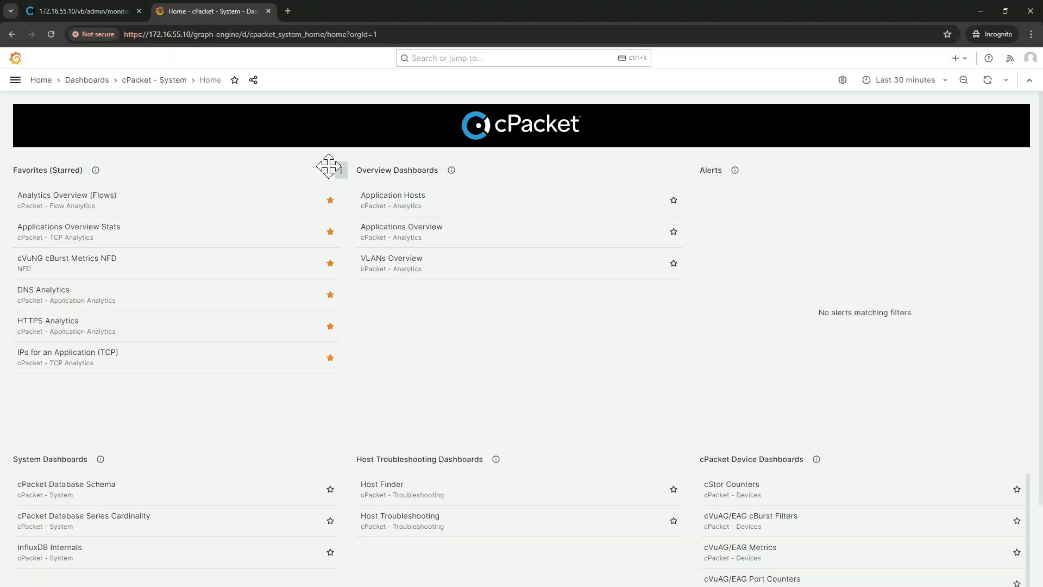
click(58, 359)
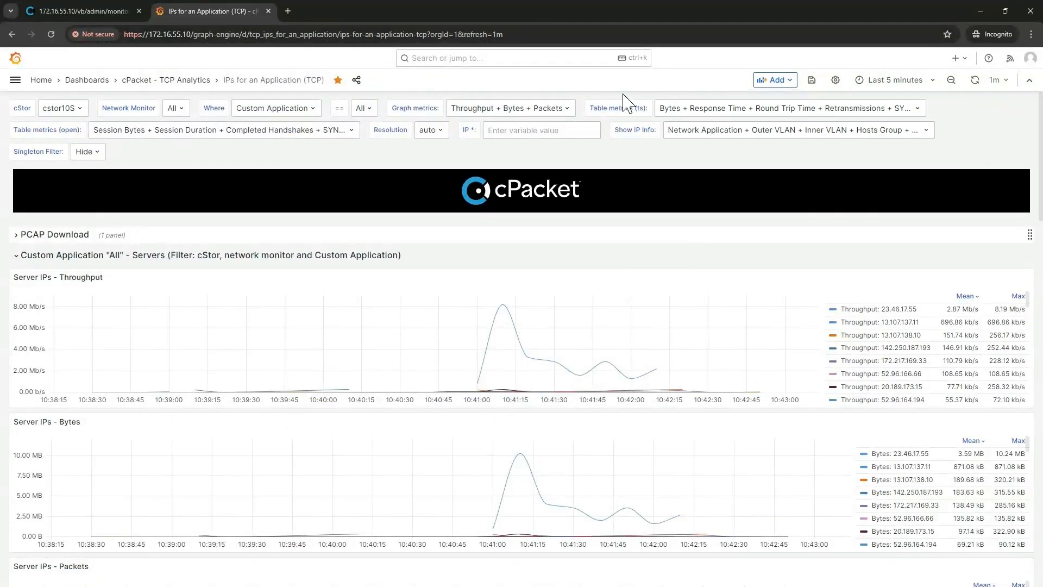
click(372, 110)
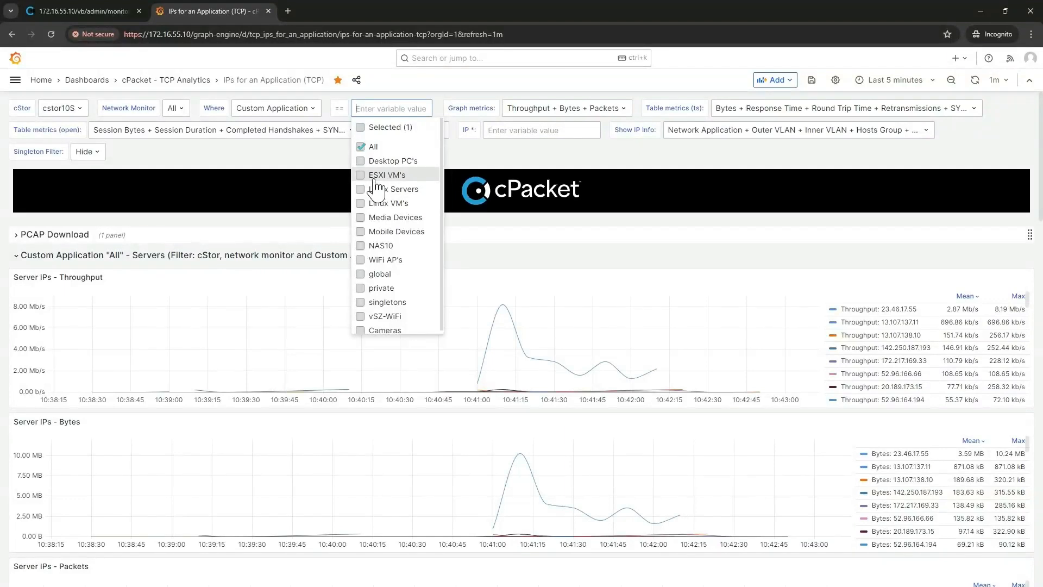
click(482, 145)
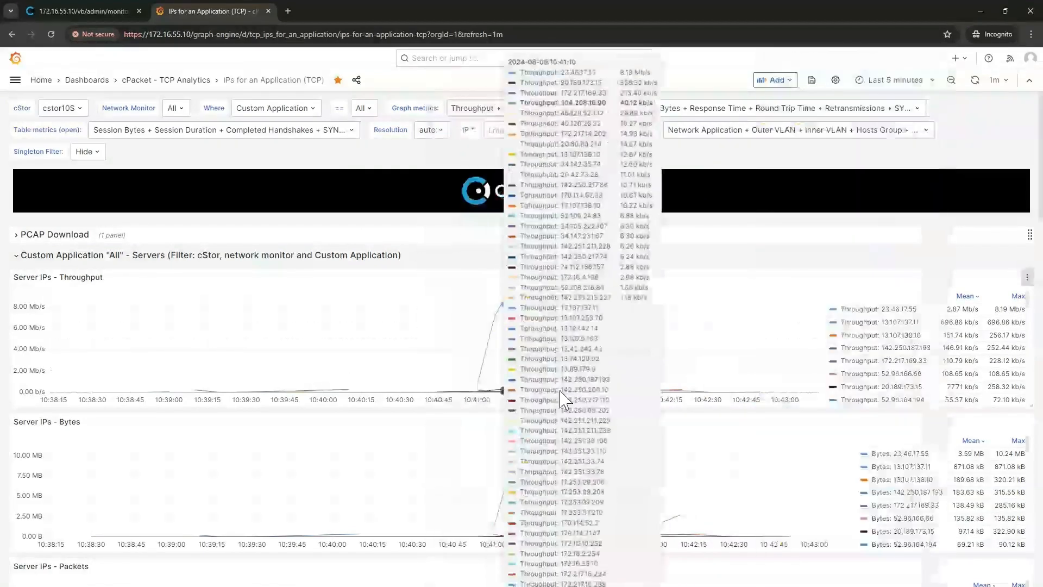
click(91, 11)
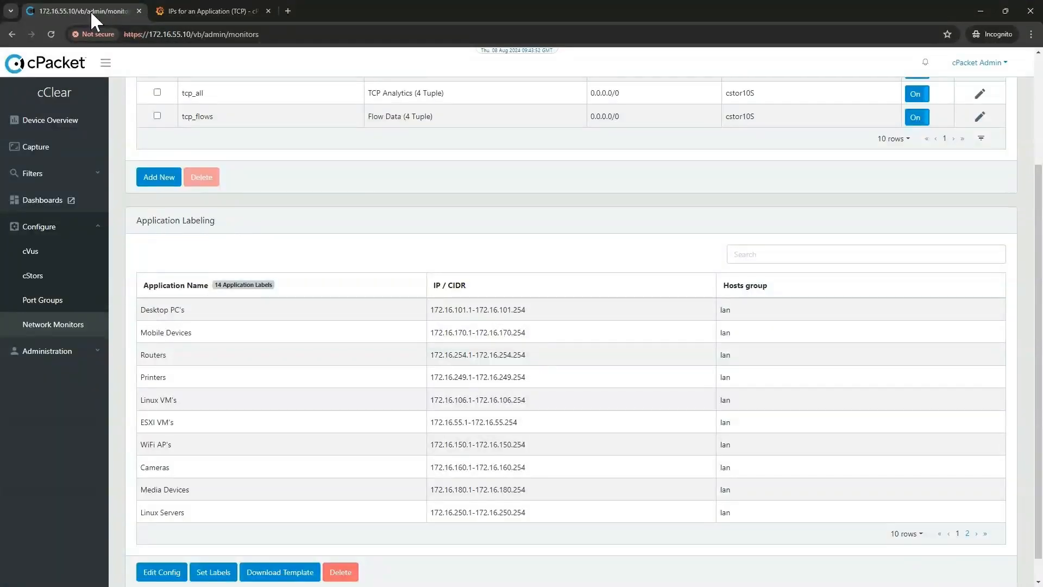